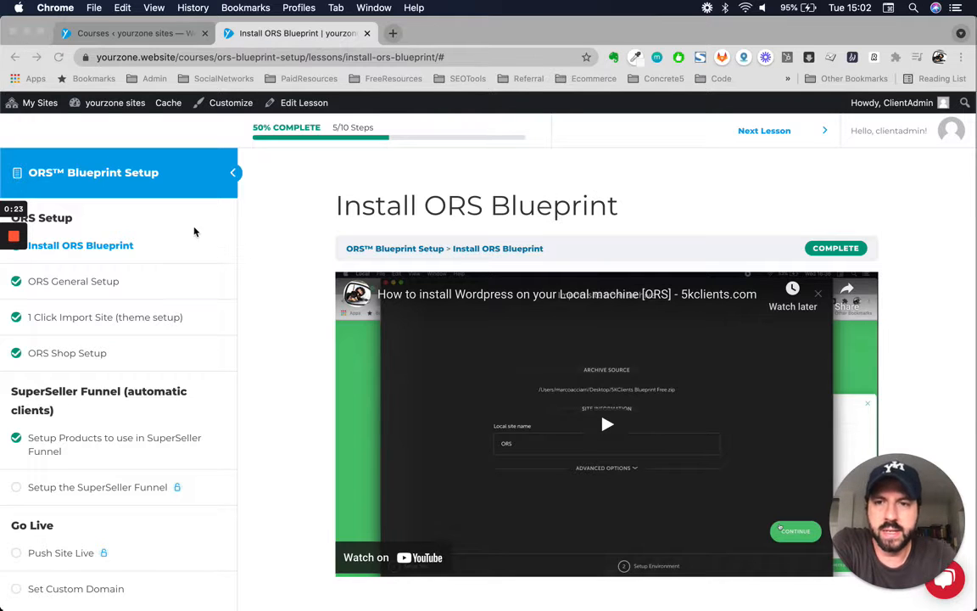
# Open the free Local WordPress app's download website from the Install ORS Blueprint lesson.
pyautogui.scroll(-1, 284, 264)
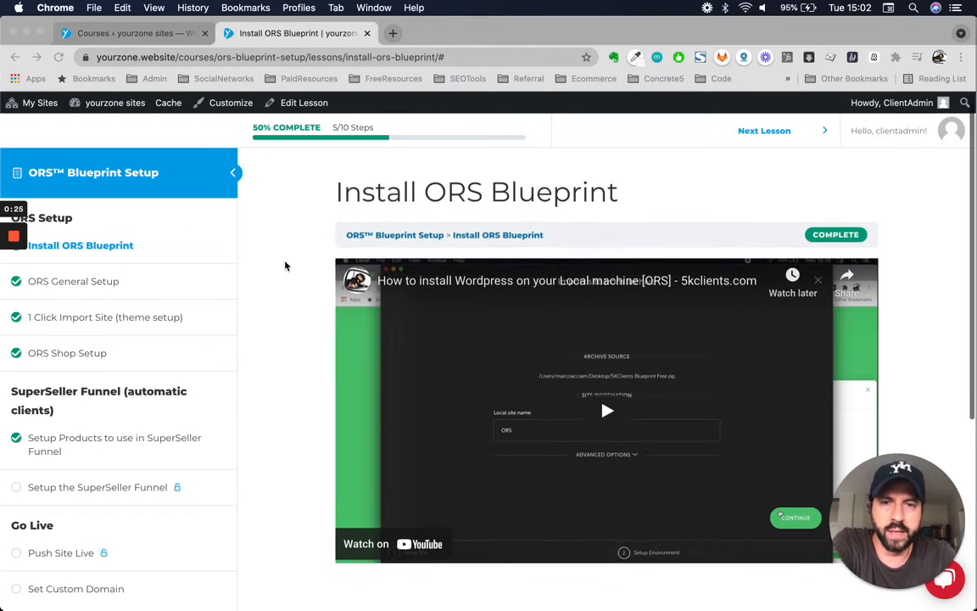
pyautogui.scroll(-3, 285, 266)
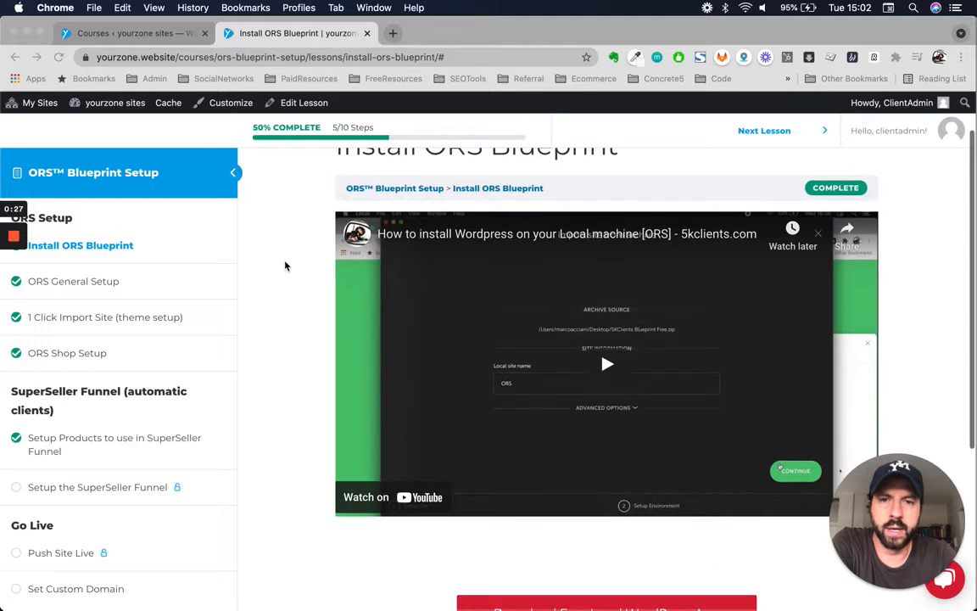
pyautogui.scroll(-5, 284, 265)
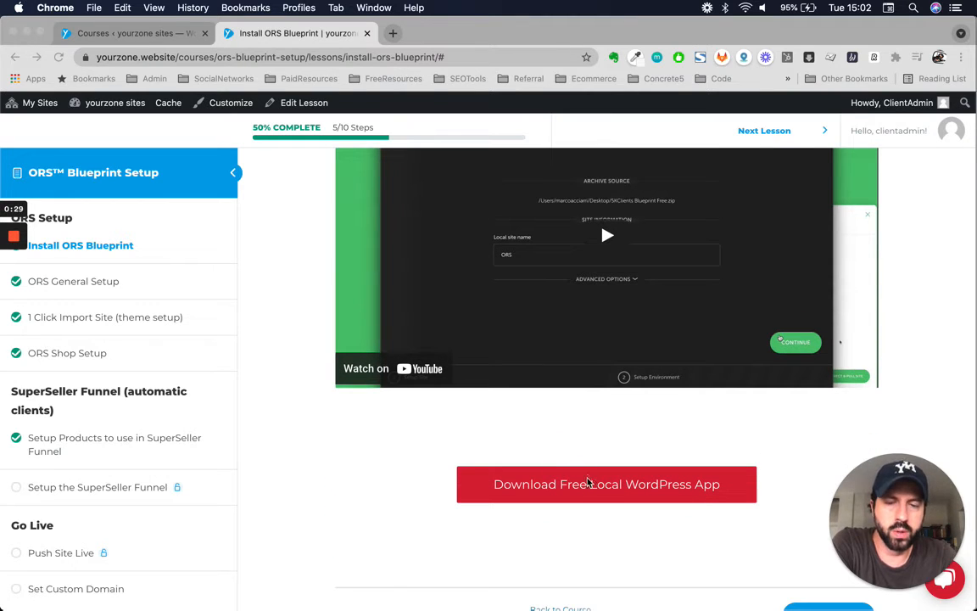
pyautogui.click(580, 498)
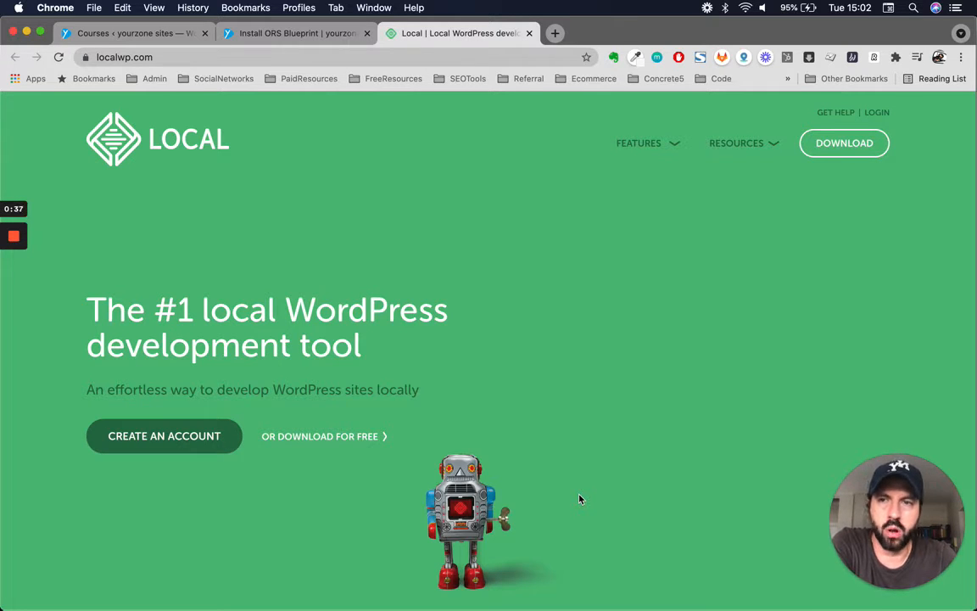
pyautogui.click(118, 58)
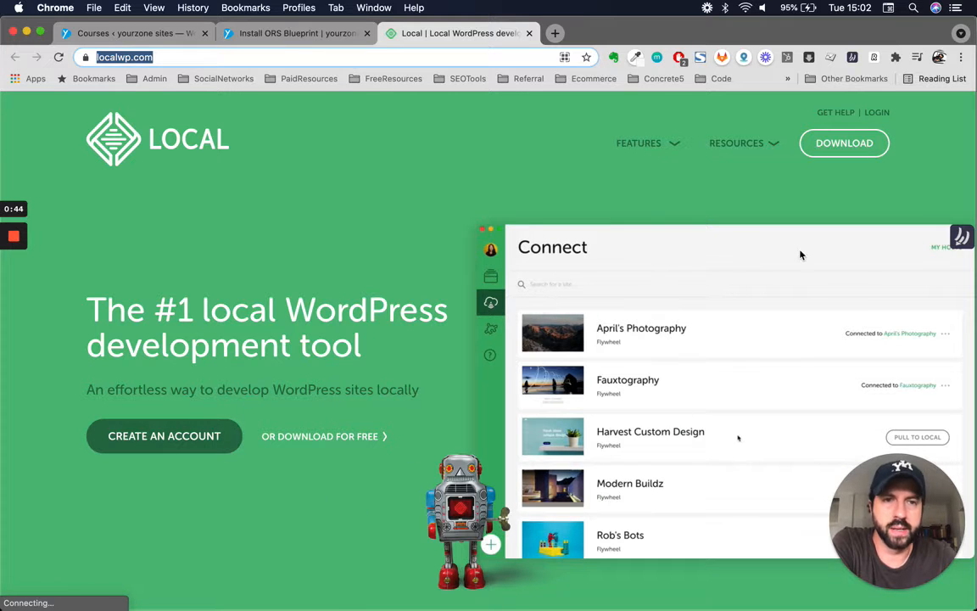
# Examine the Local download form for the Mac platform, then close it without submitting.
pyautogui.click(852, 146)
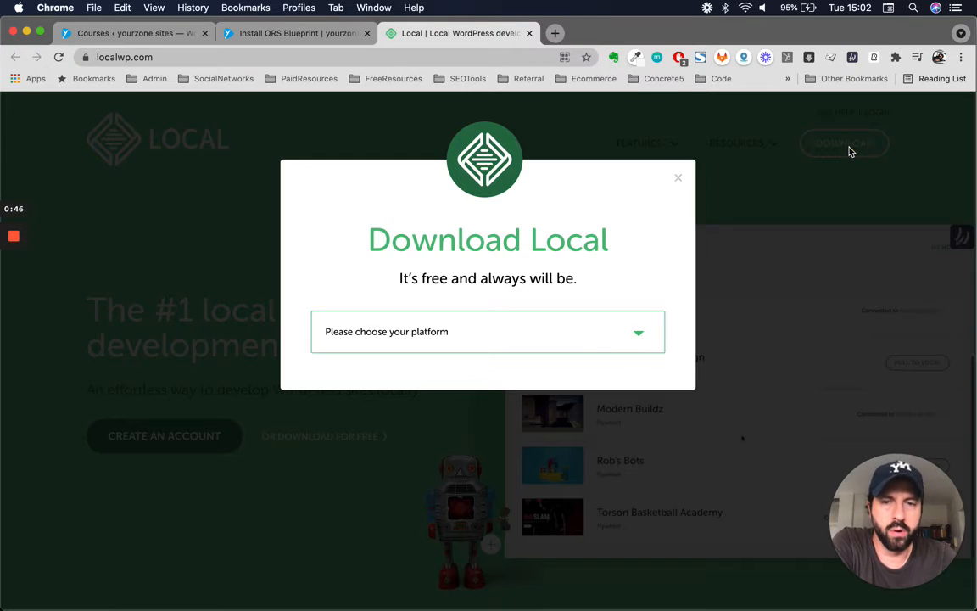
pyautogui.click(558, 342)
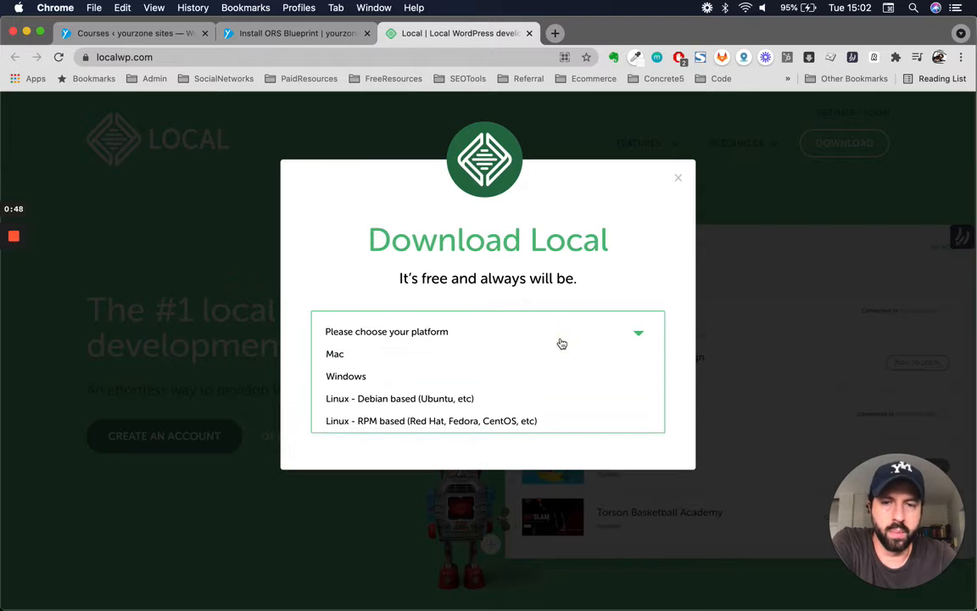
pyautogui.click(381, 362)
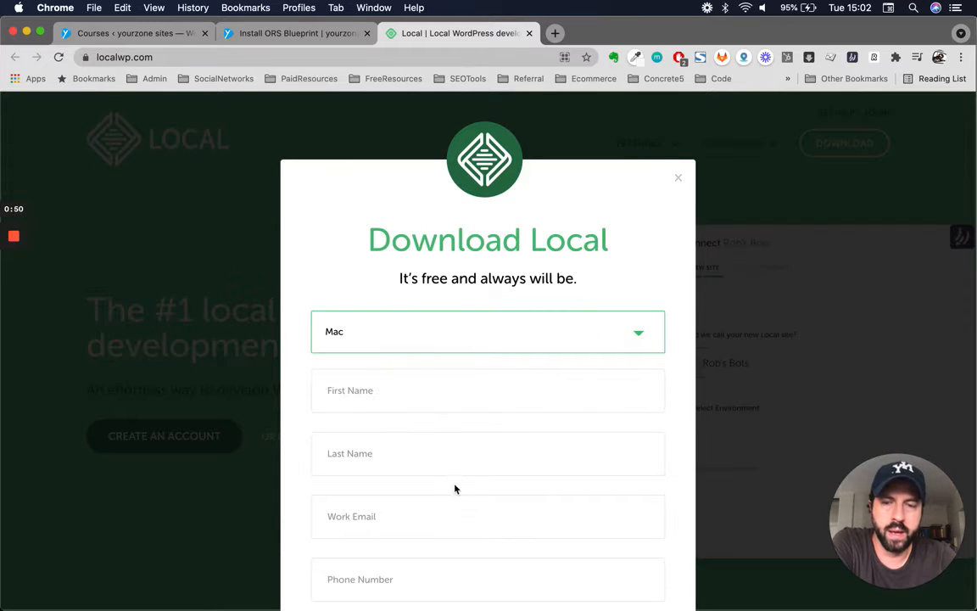
pyautogui.scroll(-3, 455, 489)
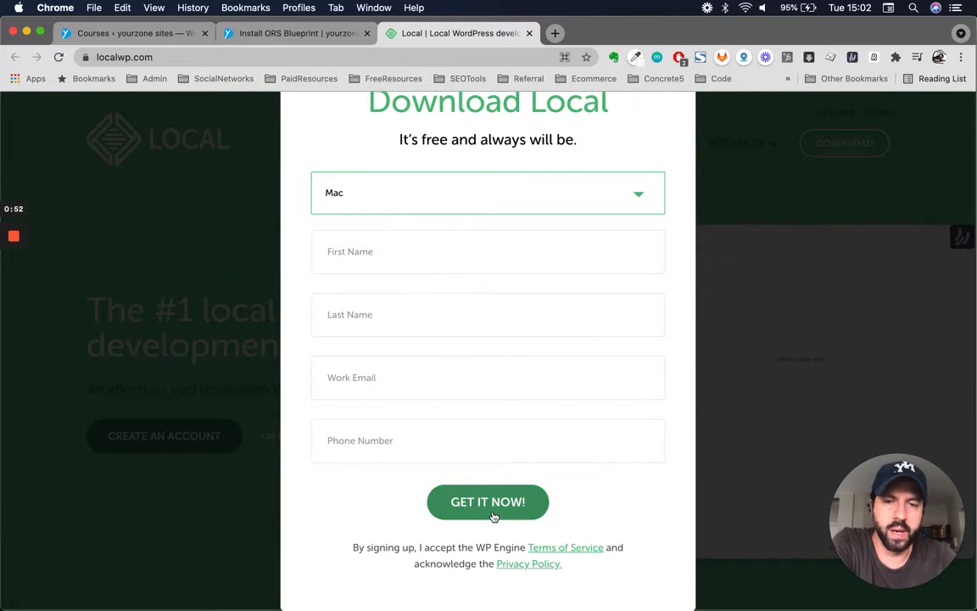
pyautogui.scroll(3, 535, 429)
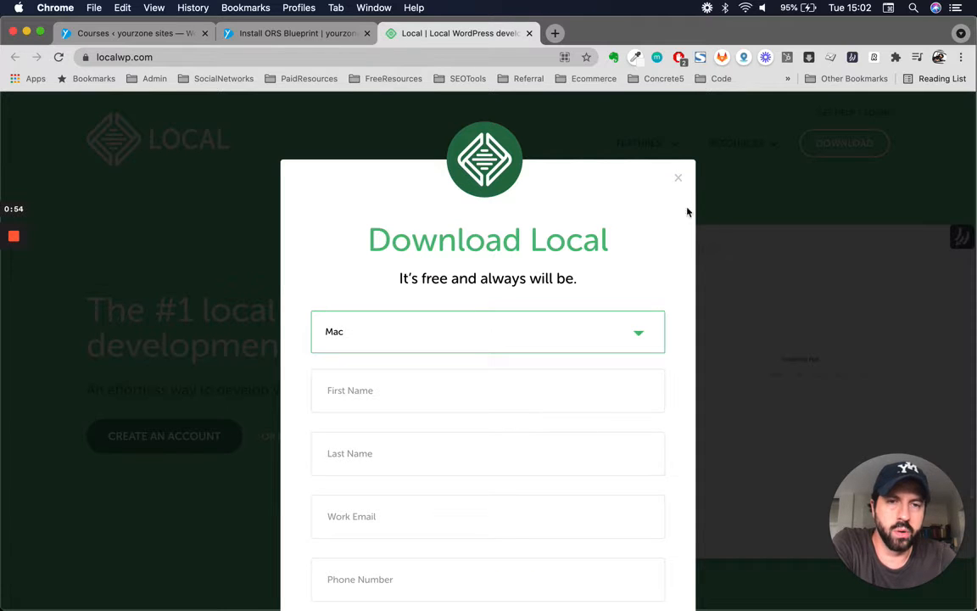
pyautogui.click(679, 180)
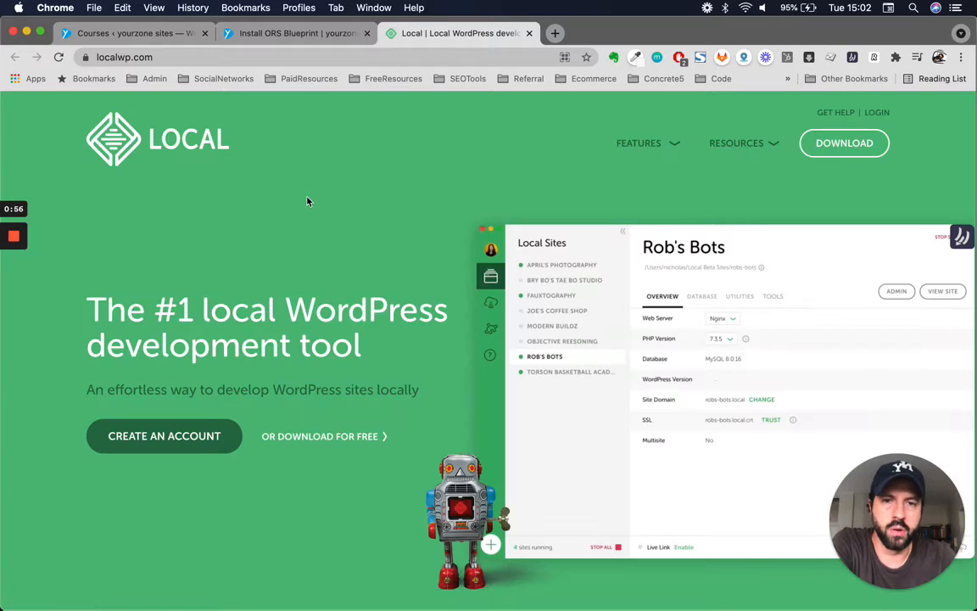
# Switch to the Local app and start importing a site from the ORS.zip archive on the Desktop.
pyautogui.hotkey('ctrl', 'Up')
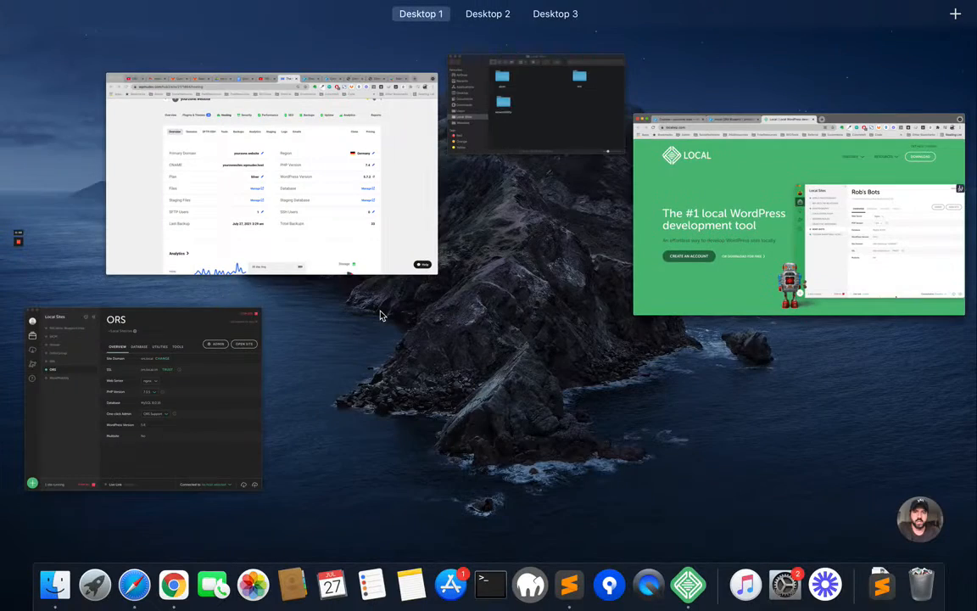
pyautogui.click(185, 375)
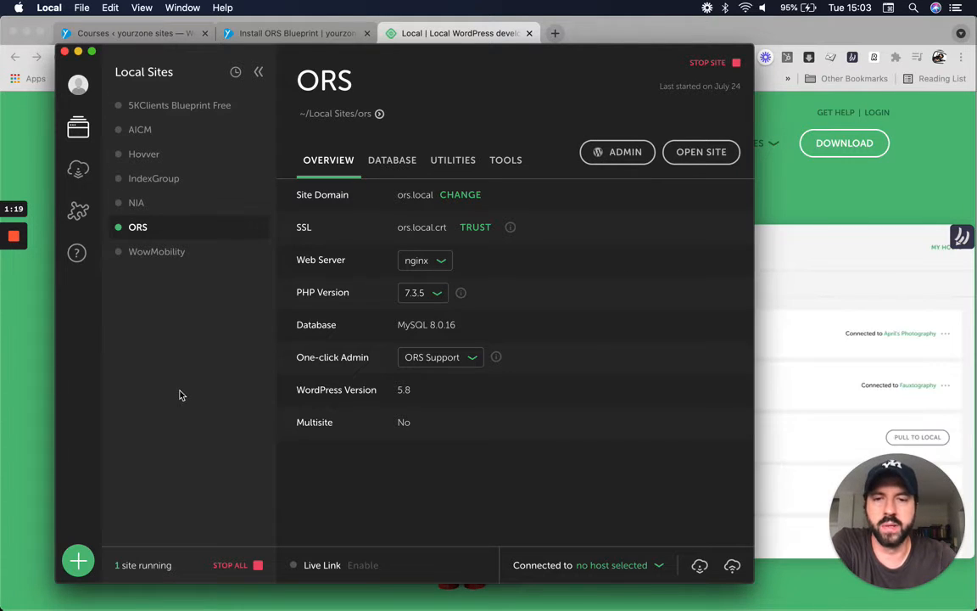
pyautogui.click(83, 8)
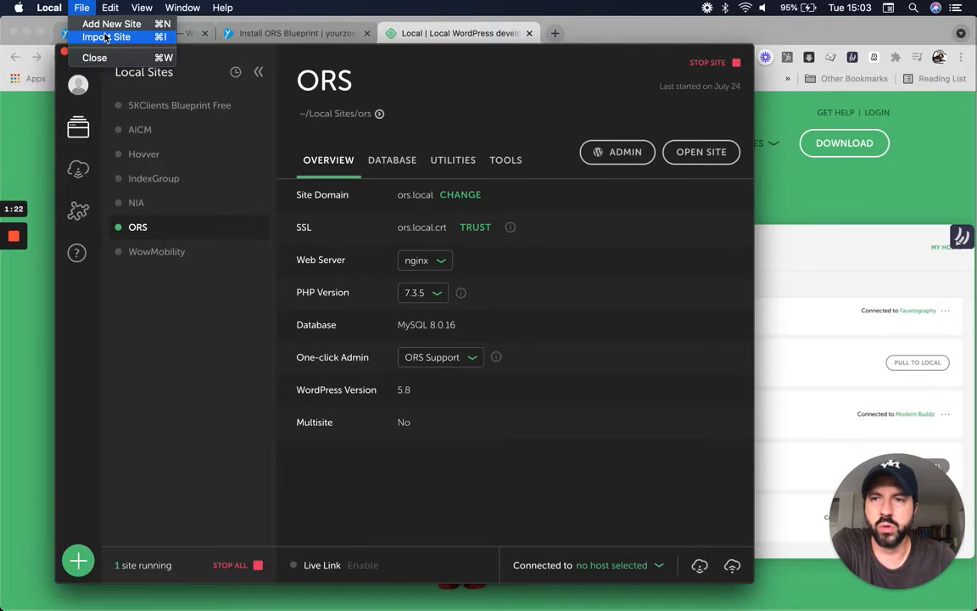
pyautogui.click(105, 37)
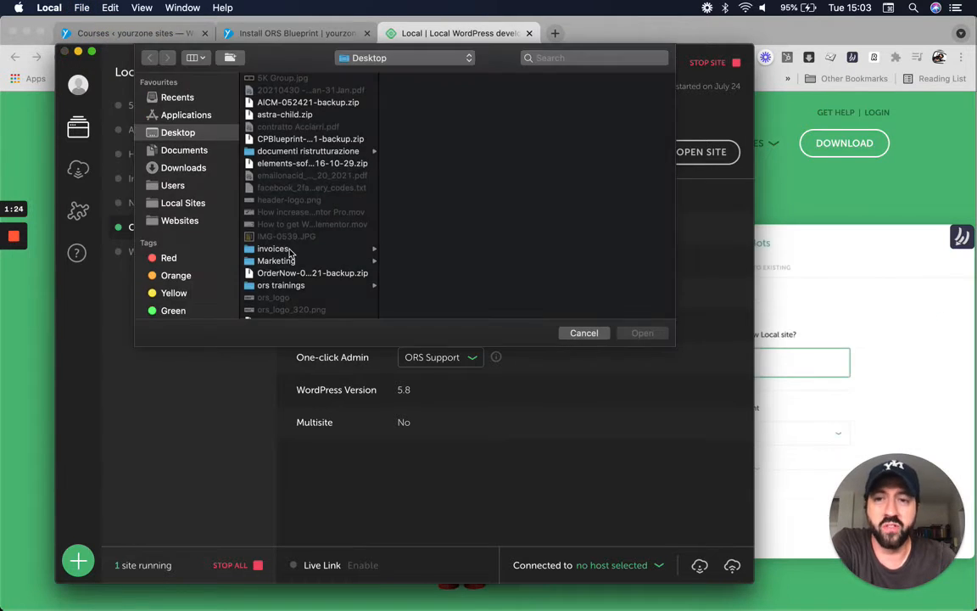
pyautogui.scroll(-4, 290, 253)
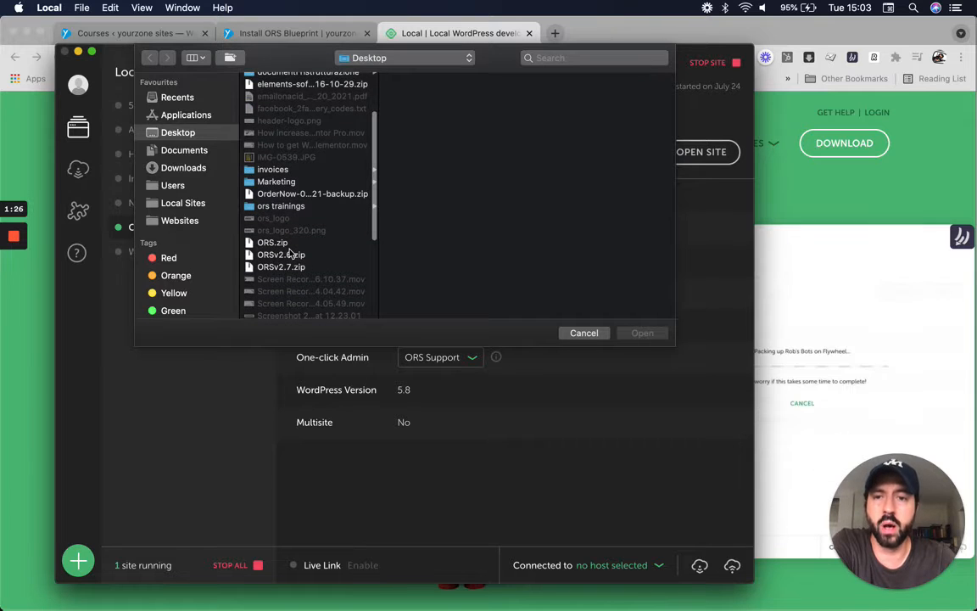
pyautogui.click(293, 242)
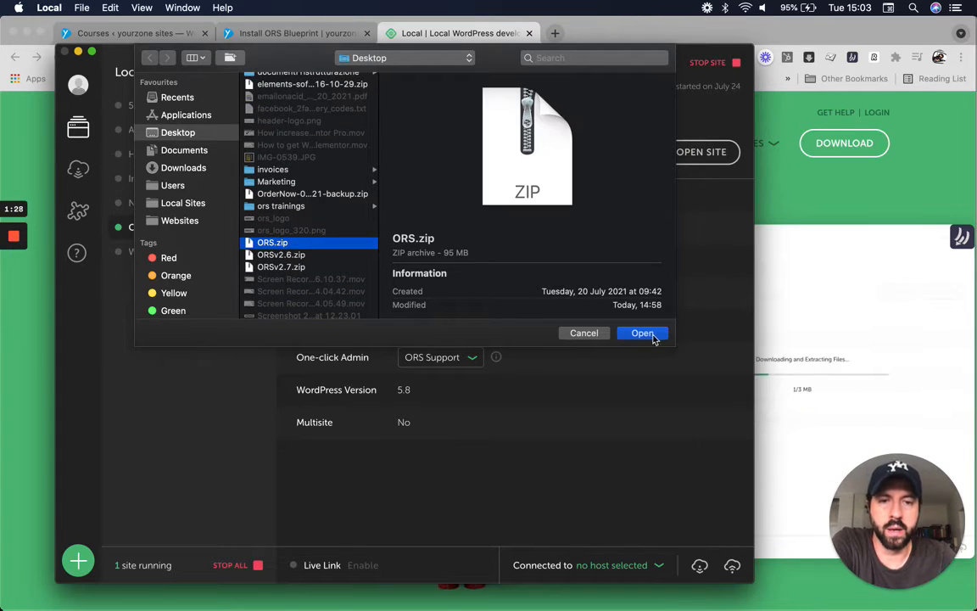
pyautogui.click(651, 335)
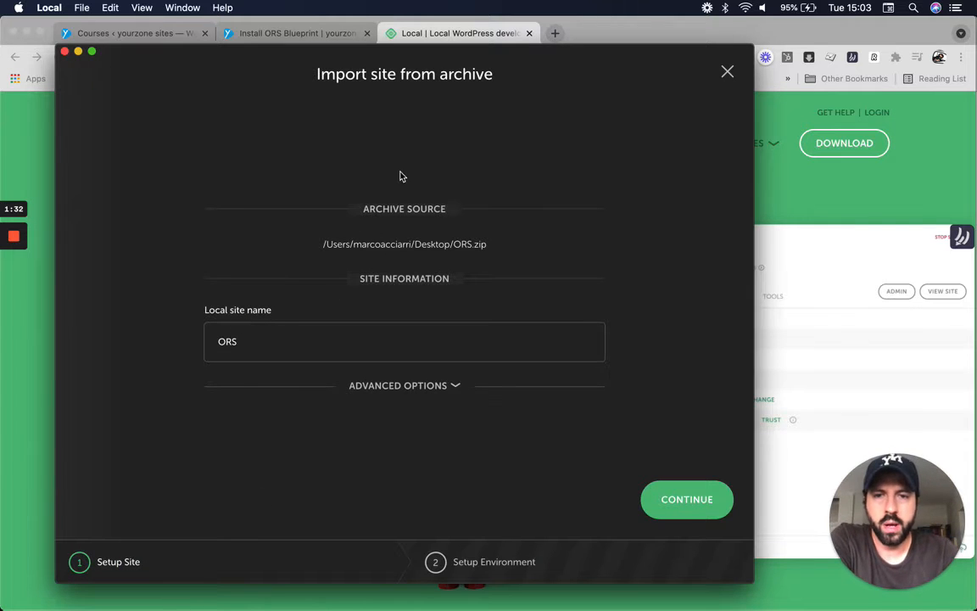
# Name the local site ORStest, check its advanced domain and path options, and continue to the environment setup.
pyautogui.click(397, 326)
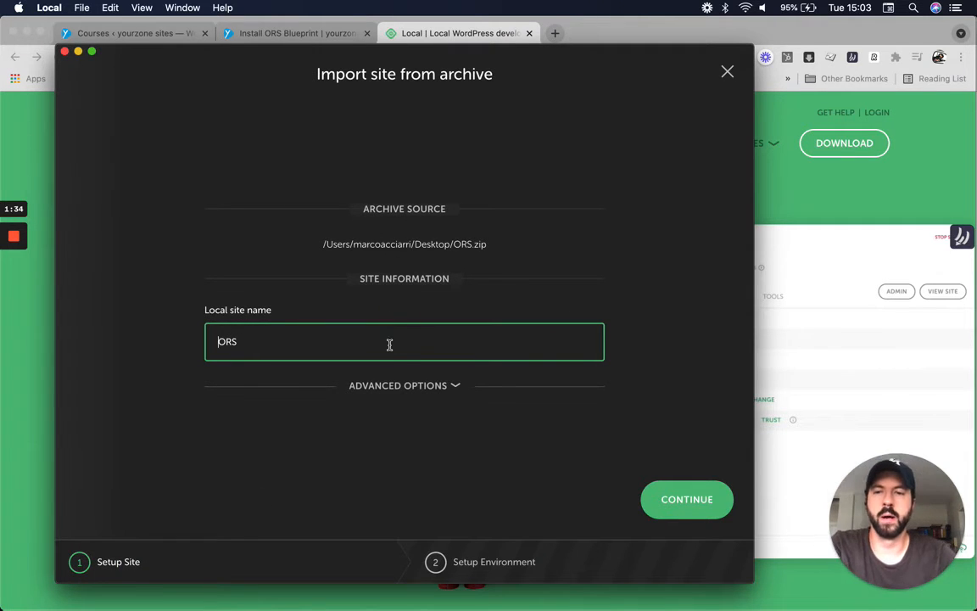
pyautogui.write('test')
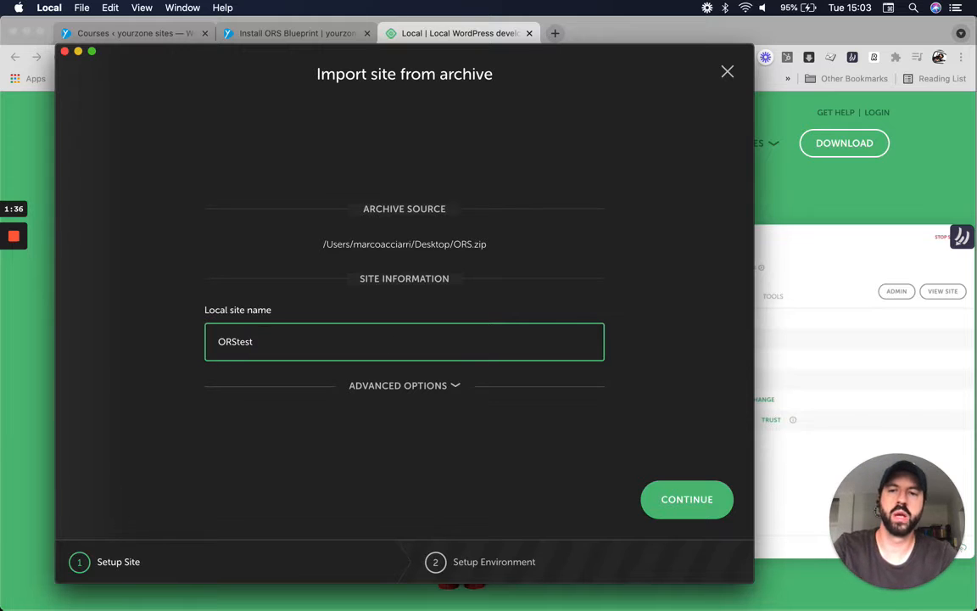
pyautogui.doubleClick(408, 343)
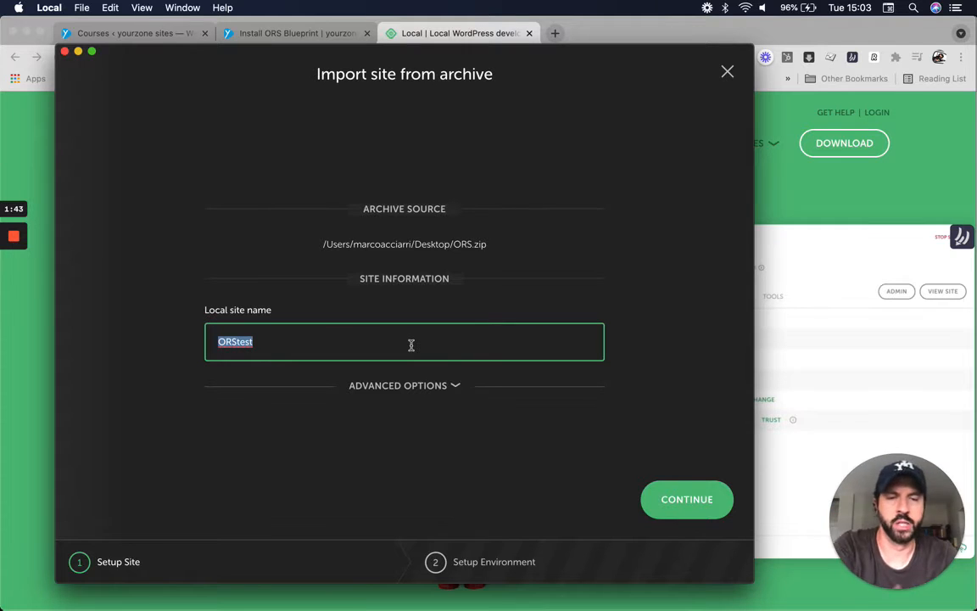
pyautogui.click(452, 387)
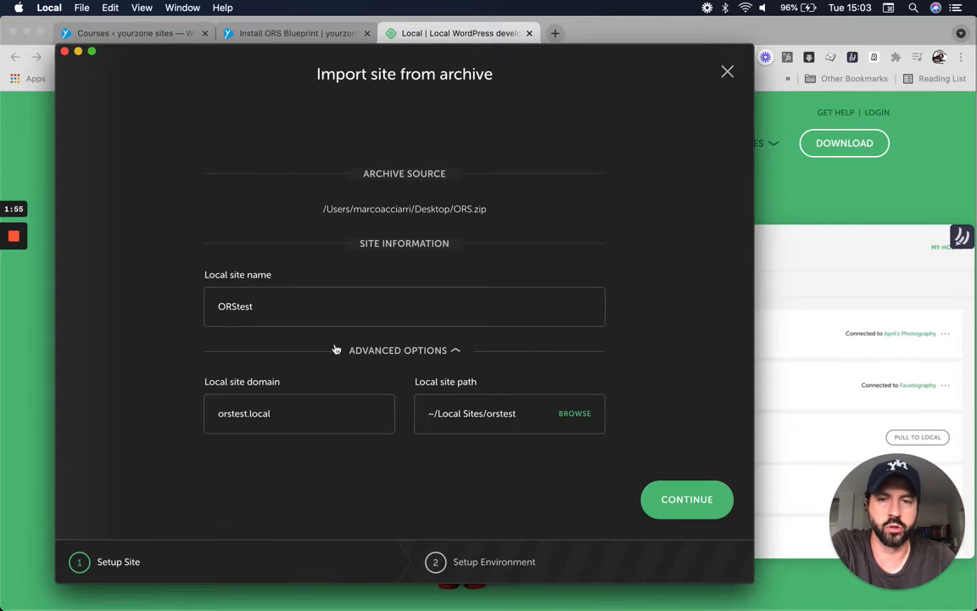
pyautogui.click(423, 349)
pyautogui.click(670, 499)
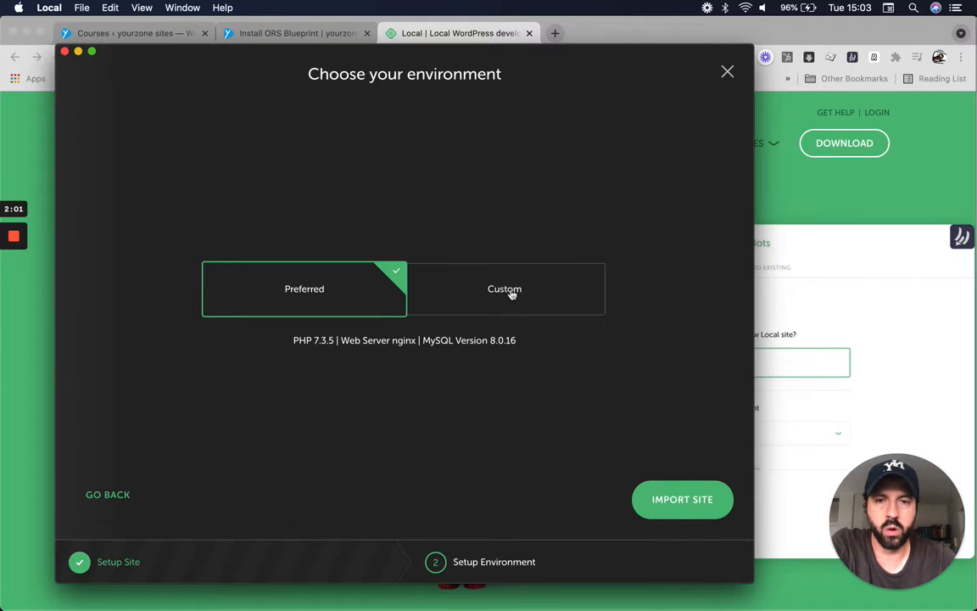
# Import the site with the Preferred environment, authorise the changes with the account password, and dismiss the import alert.
pyautogui.click(665, 498)
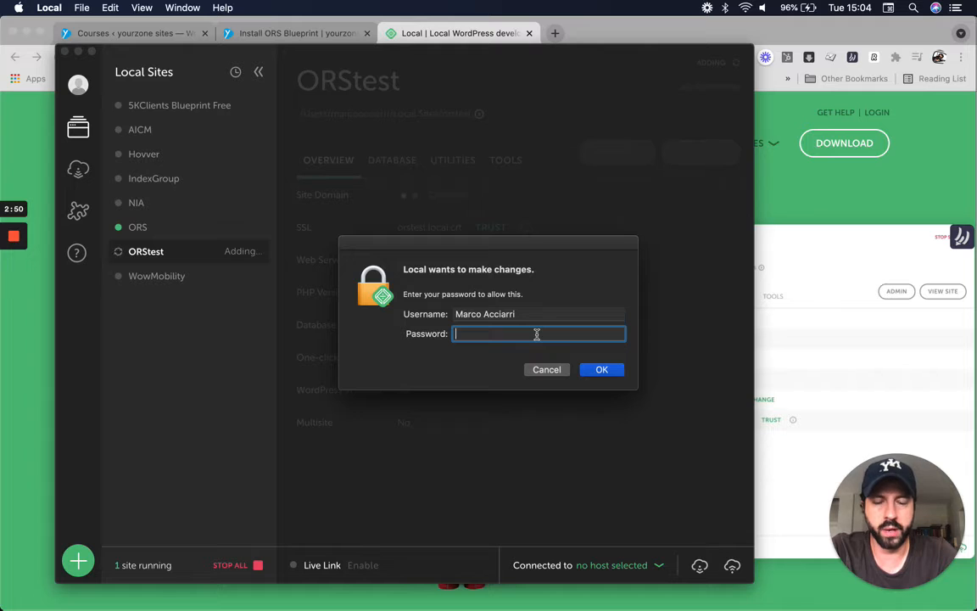
pyautogui.write('•••••••')
pyautogui.press('Return')
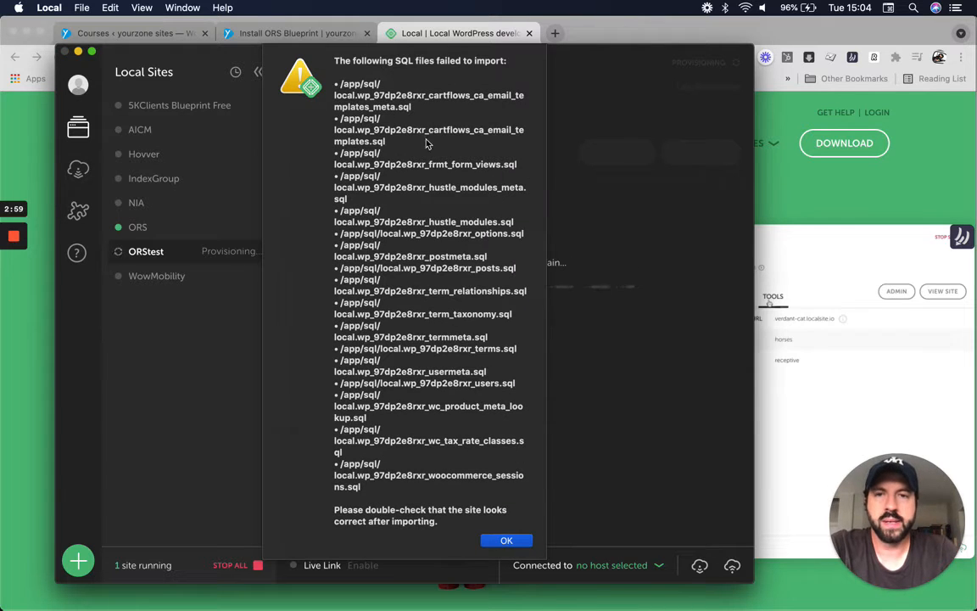
pyautogui.click(506, 540)
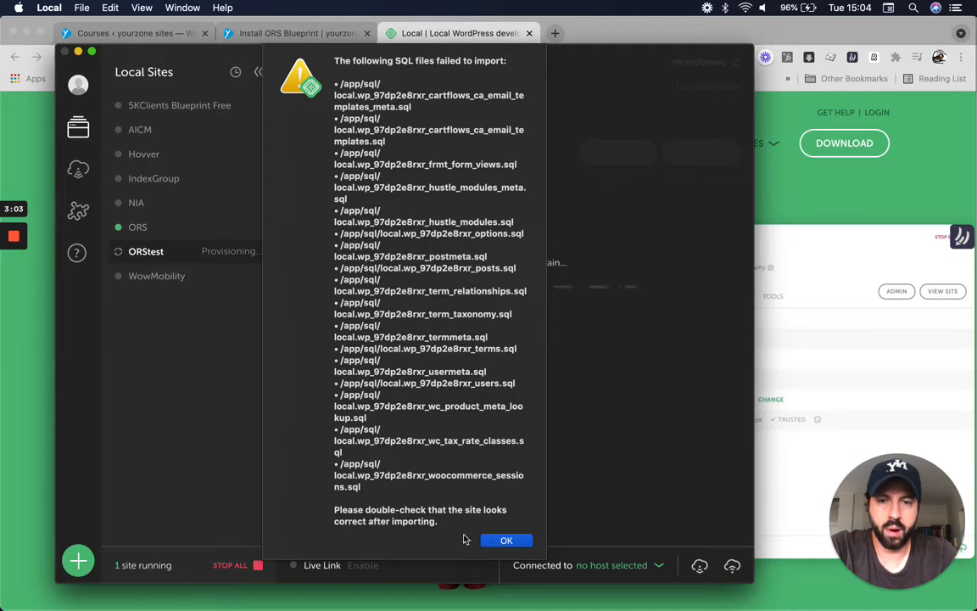
pyautogui.click(503, 541)
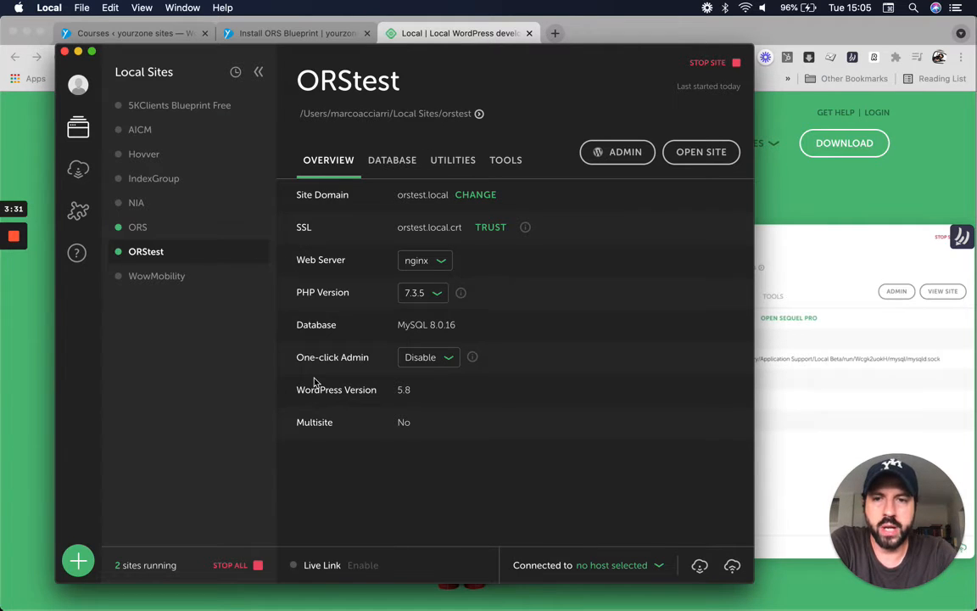
# Open the imported ORStest site in the browser and look over the setup checklist on its homepage.
pyautogui.click(703, 155)
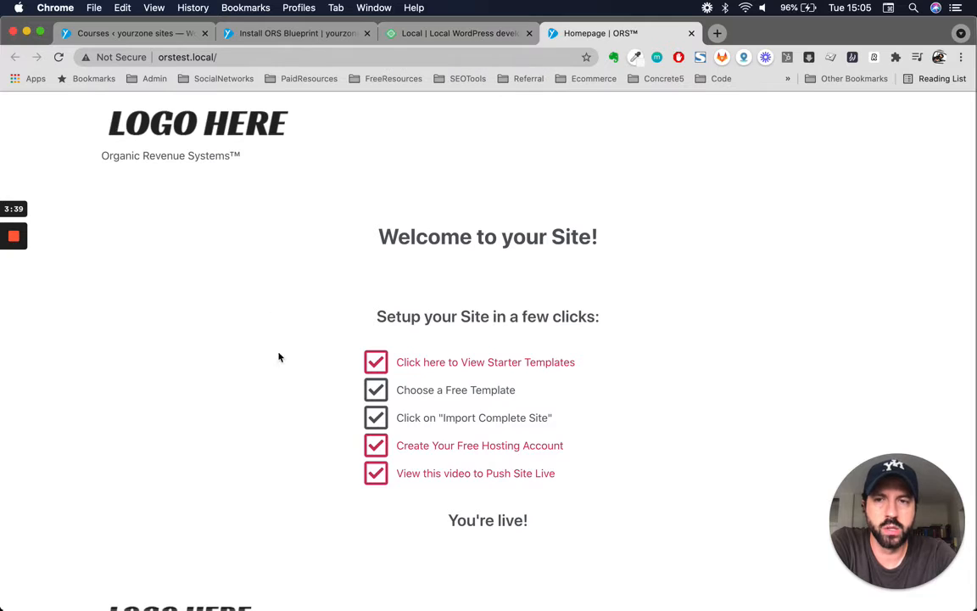
pyautogui.scroll(-3, 295, 392)
pyautogui.scroll(3, 295, 393)
pyautogui.scroll(-2, 295, 392)
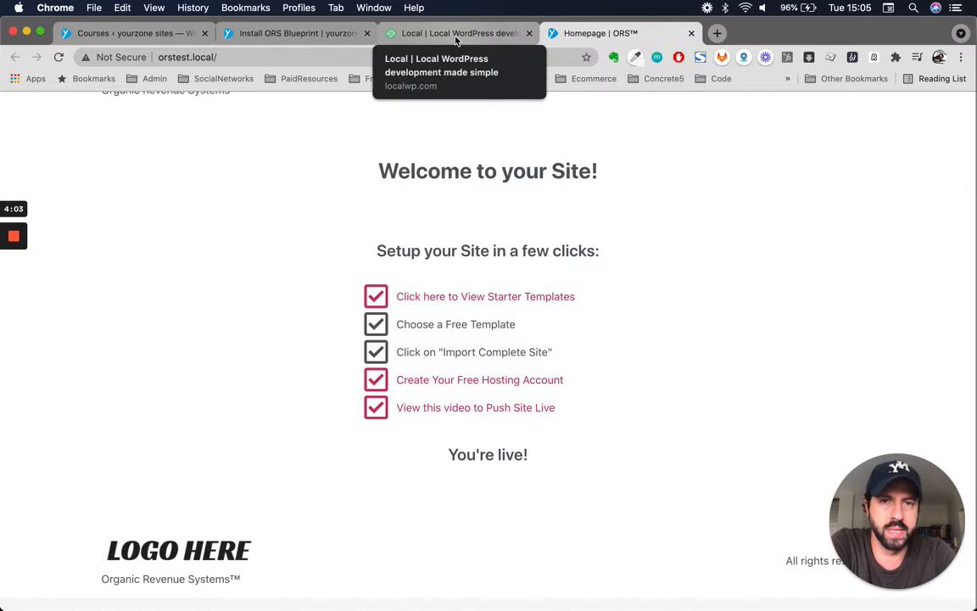
pyautogui.doubleClick(573, 250)
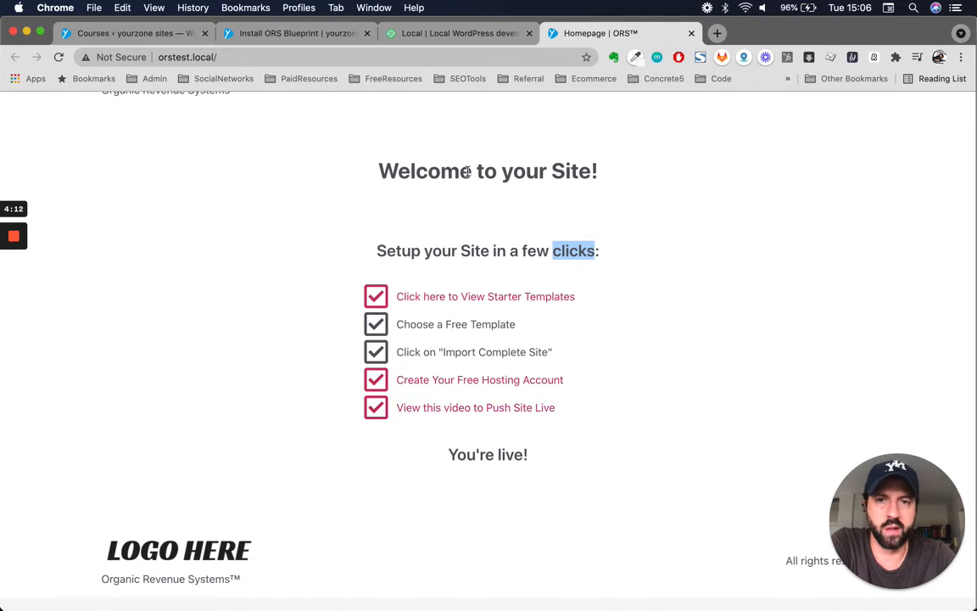
# Return to the Local app, set ORStest's one-click admin to ORS Admin, and open the site's WordPress admin.
pyautogui.click(461, 37)
pyautogui.hotkey('ctrl', 'Up')
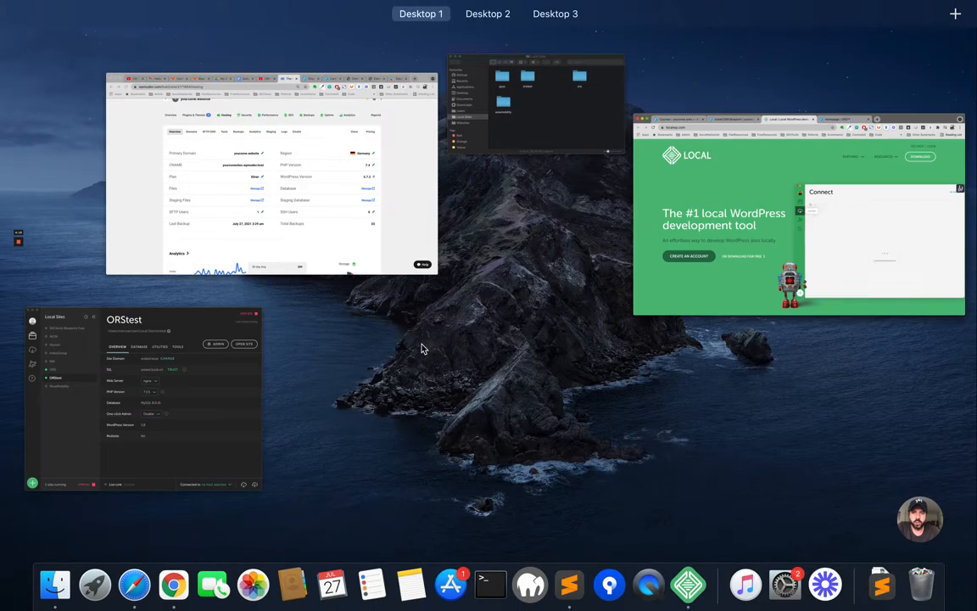
pyautogui.click(203, 368)
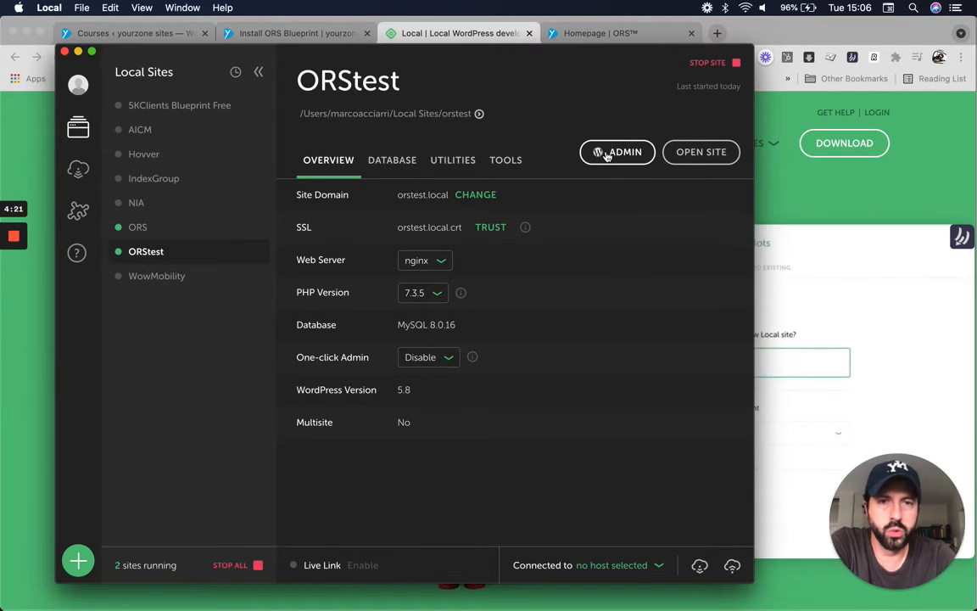
pyautogui.click(449, 362)
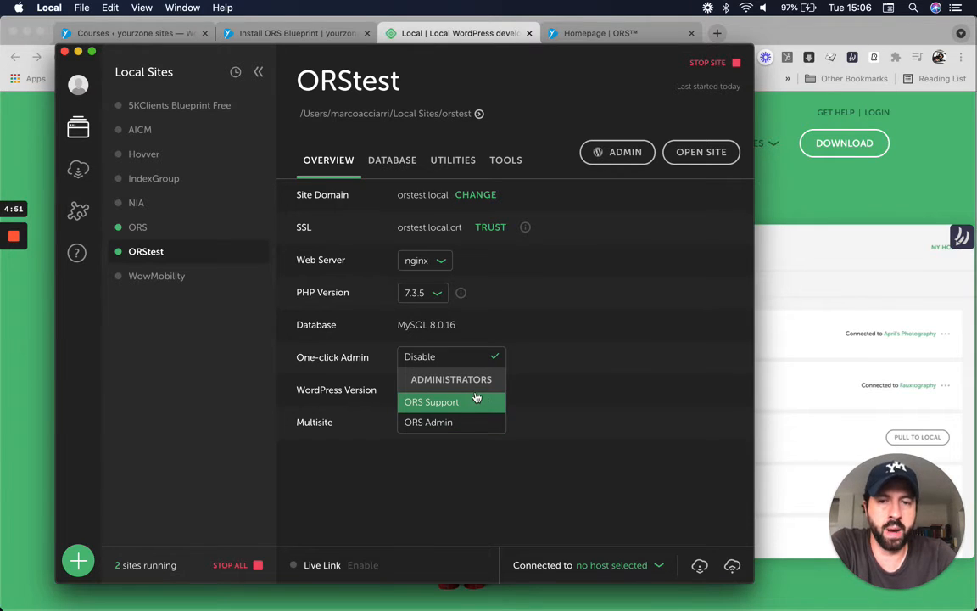
pyautogui.click(442, 423)
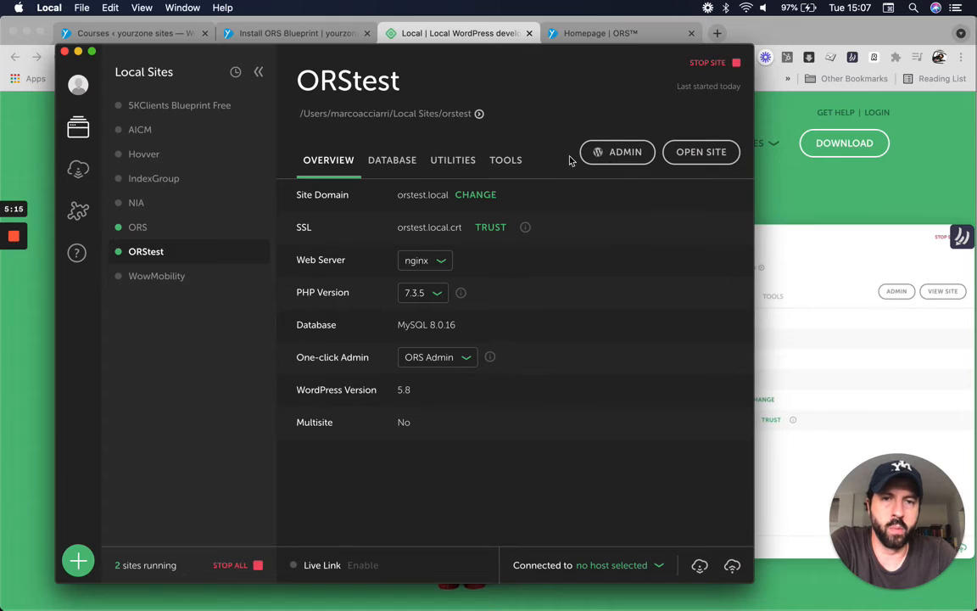
pyautogui.click(610, 156)
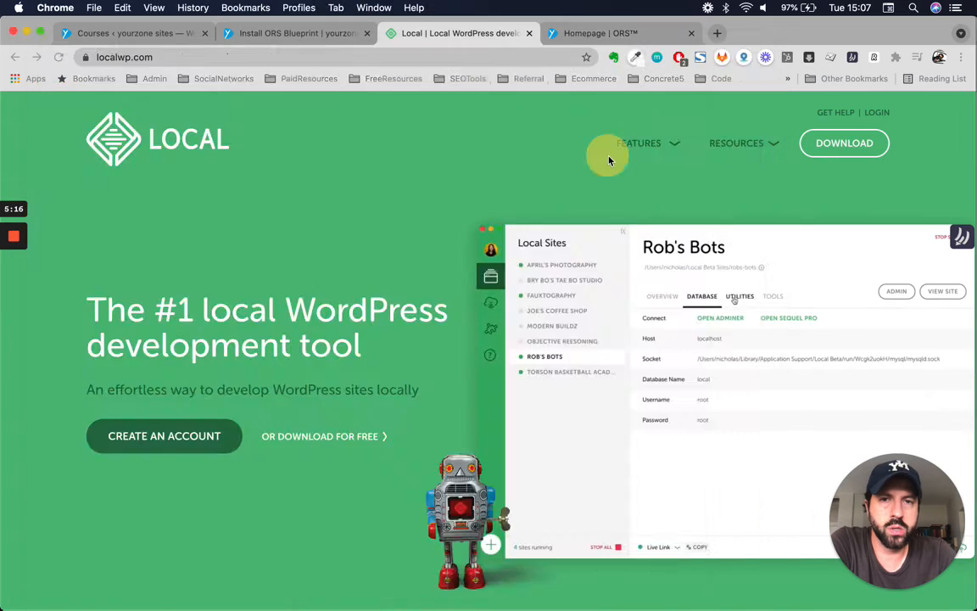
# Close the ORS homepage tab and look over the five numbered setup sections on the site's WordPress dashboard.
pyautogui.click(691, 35)
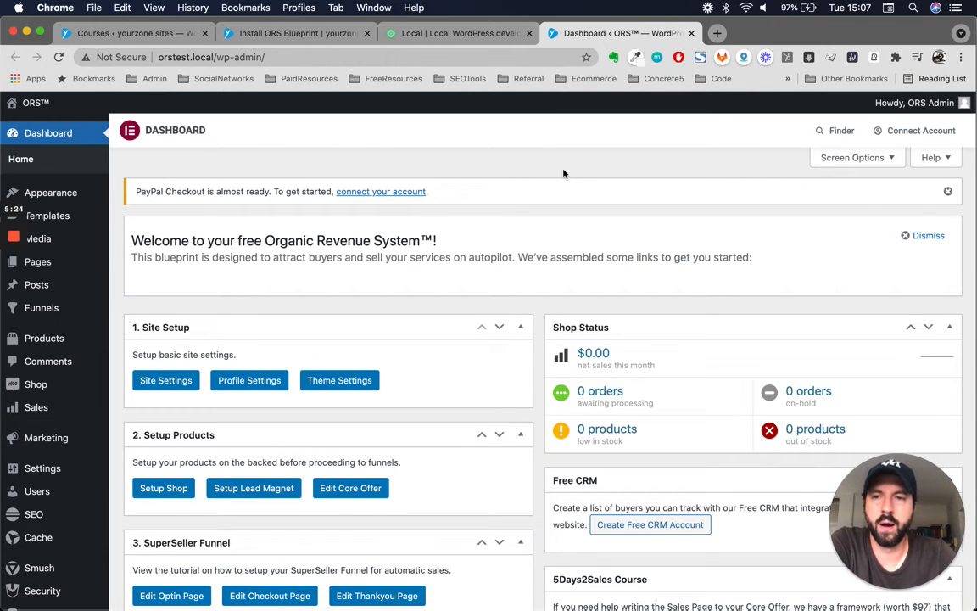
pyautogui.scroll(-2, 563, 173)
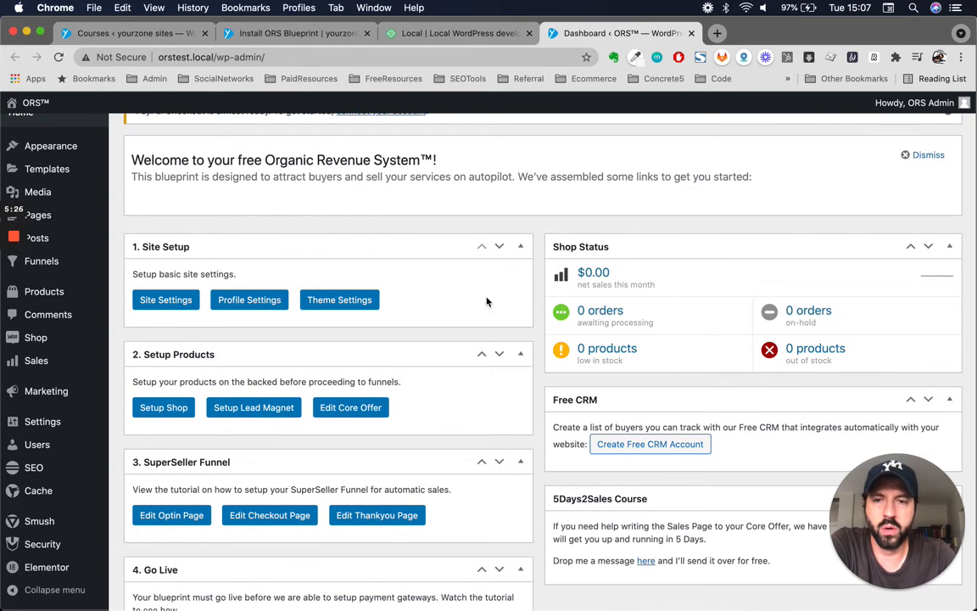
pyautogui.scroll(-2, 487, 301)
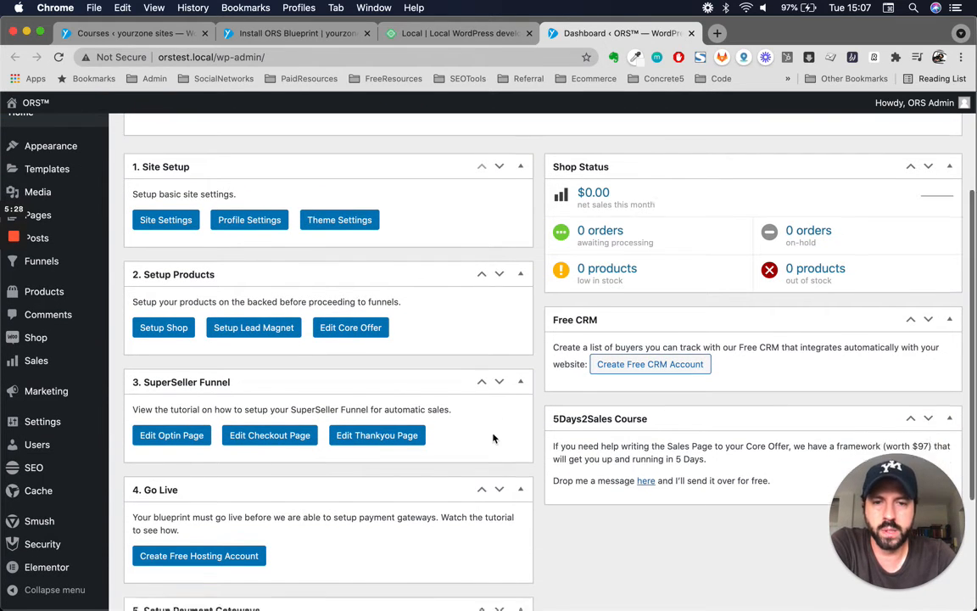
pyautogui.scroll(-4, 493, 437)
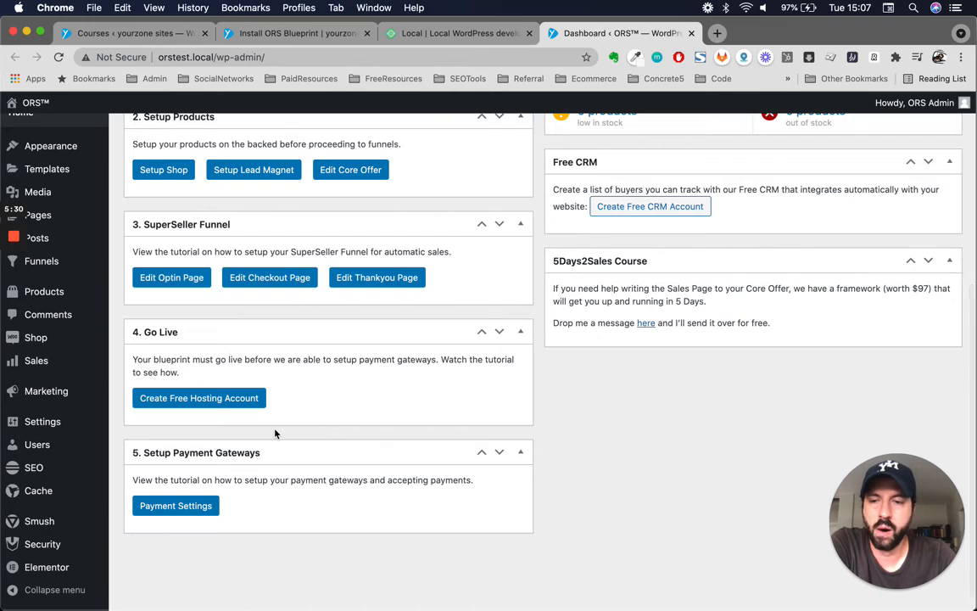
pyautogui.scroll(3, 274, 433)
pyautogui.scroll(4, 356, 178)
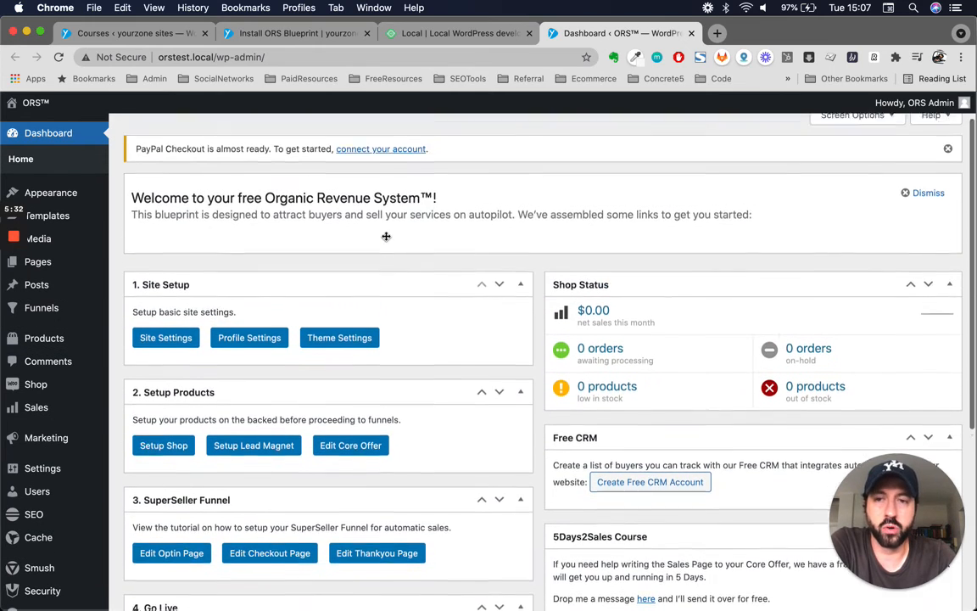
pyautogui.scroll(1, 381, 179)
# Examine the dashboard's Setup Products, SuperSeller Funnel, Go Live and Setup Payment Gateways sections in order.
pyautogui.scroll(-3, 419, 288)
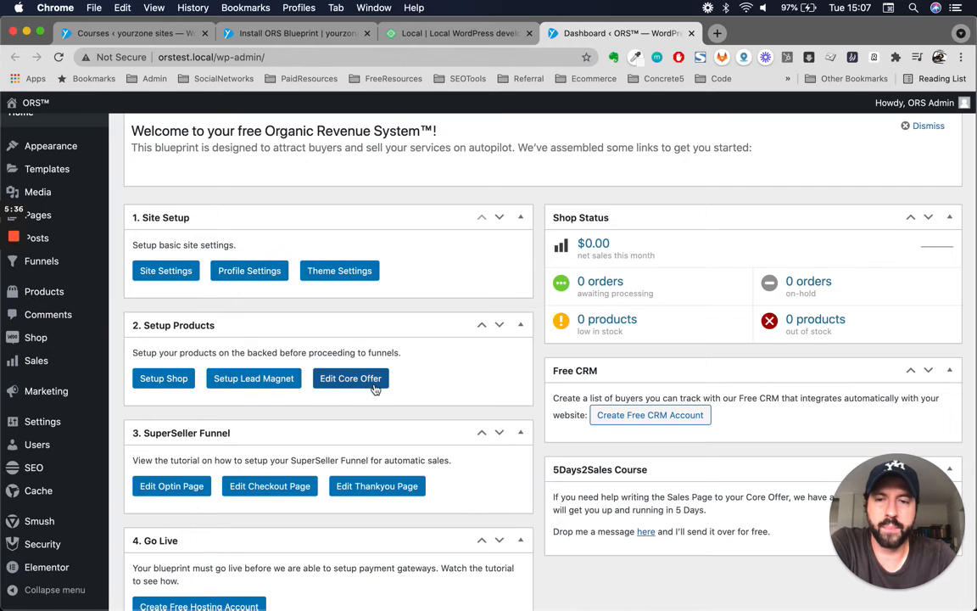
pyautogui.scroll(-3, 375, 388)
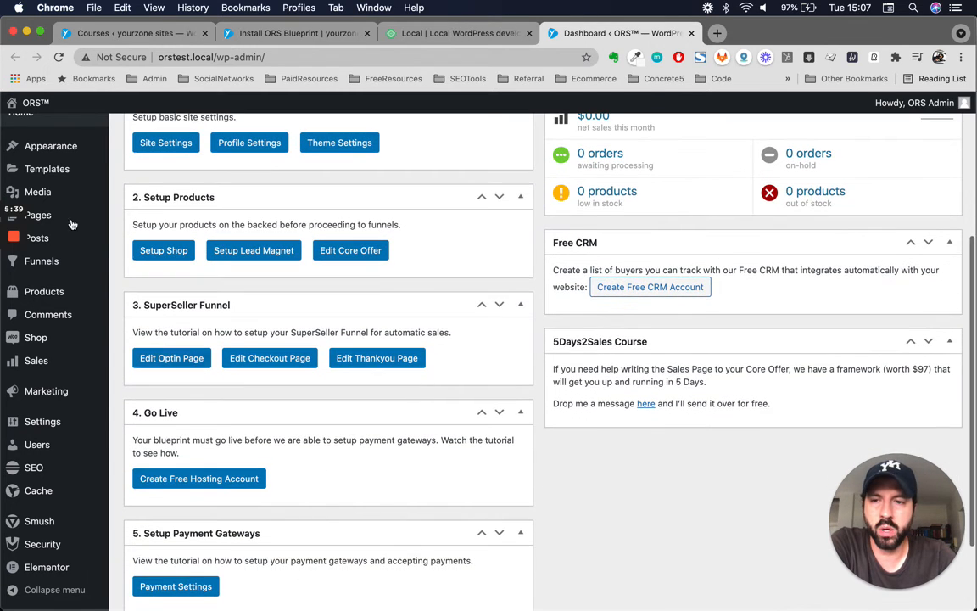
pyautogui.scroll(2, 144, 189)
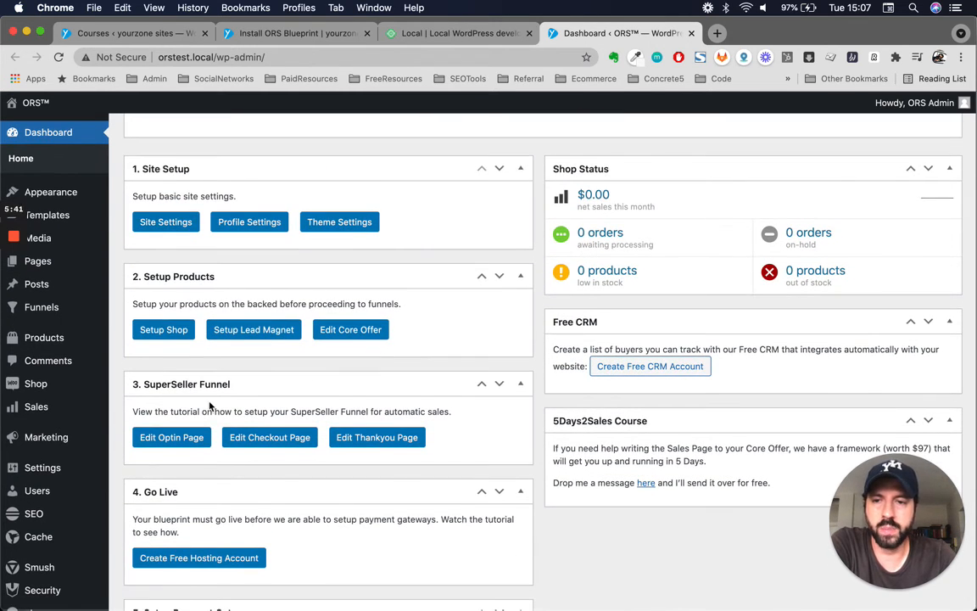
pyautogui.scroll(-3, 209, 407)
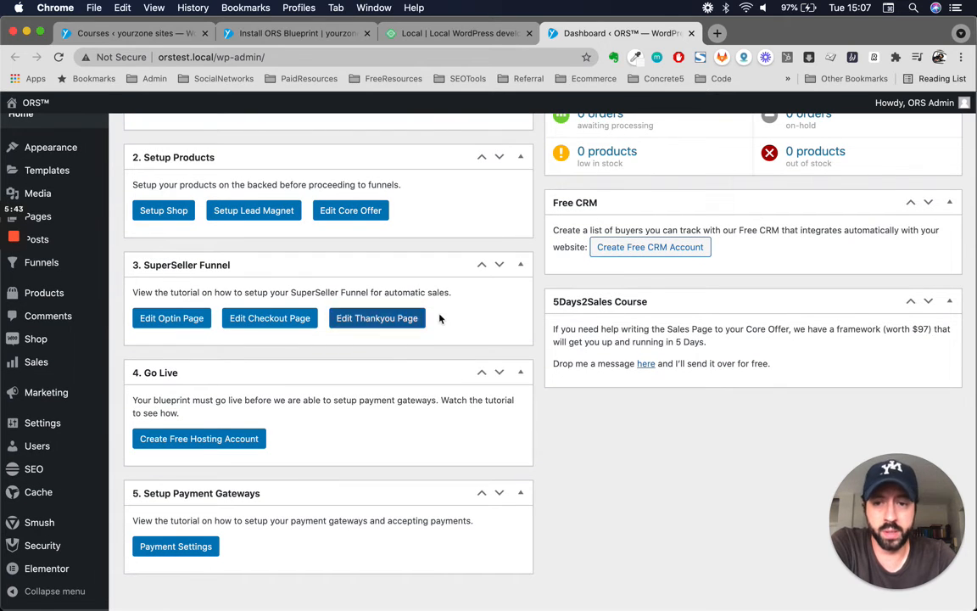
pyautogui.scroll(-1, 423, 451)
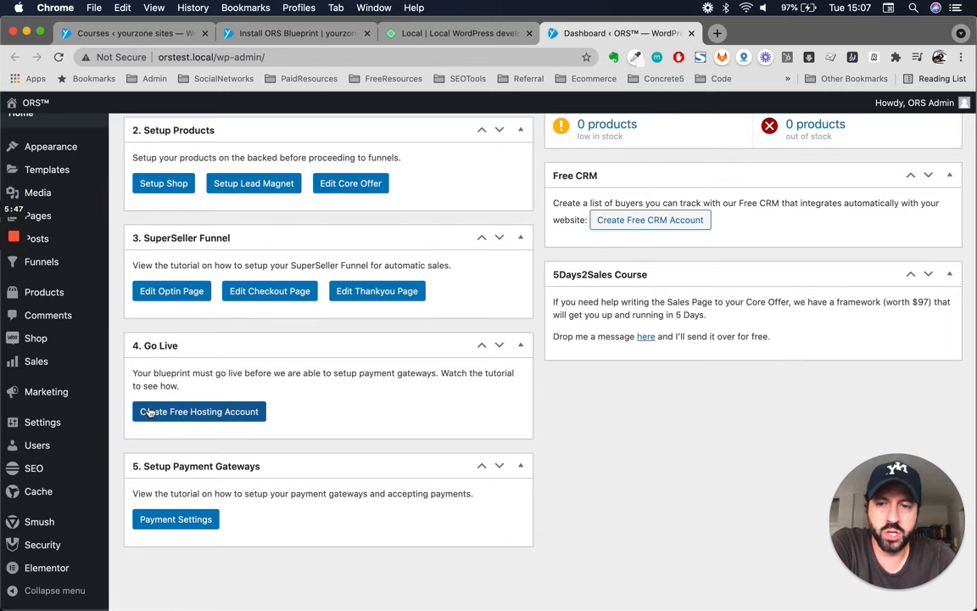
pyautogui.scroll(1, 321, 424)
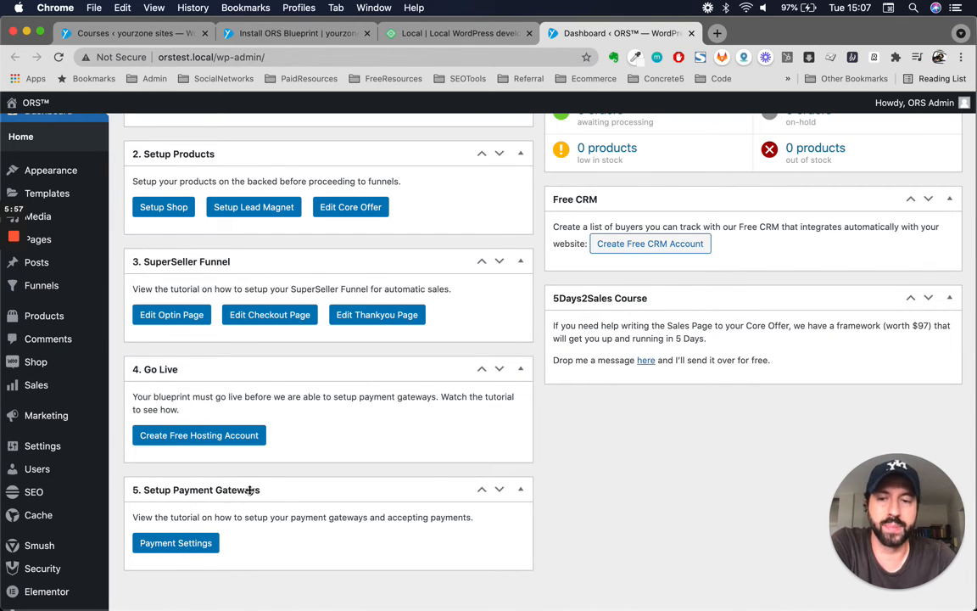
# Review the Free CRM and 5Days2Sales Course boxes alongside the overall layout of the dashboard.
pyautogui.scroll(3, 499, 488)
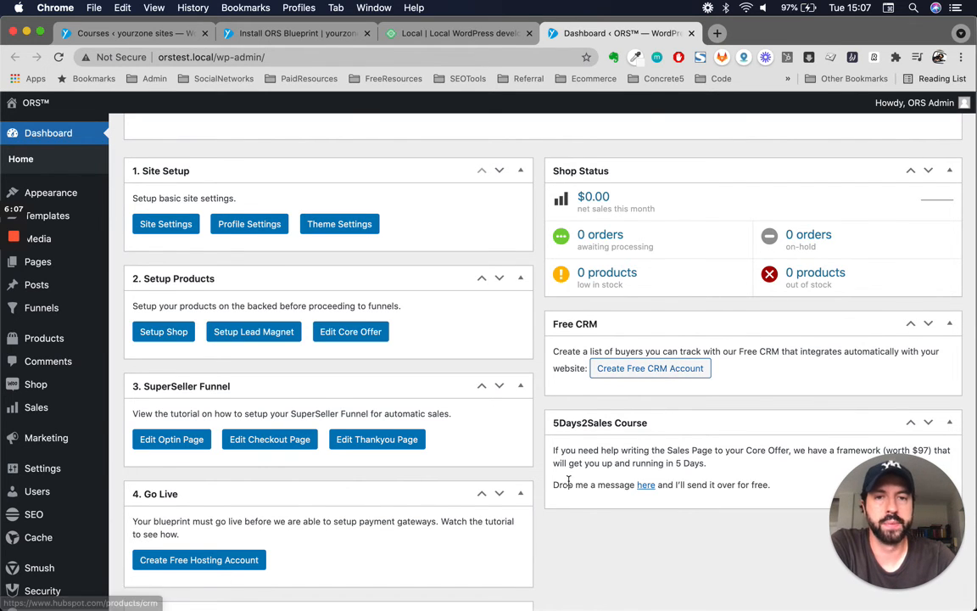
pyautogui.scroll(3, 564, 508)
pyautogui.scroll(2, 568, 481)
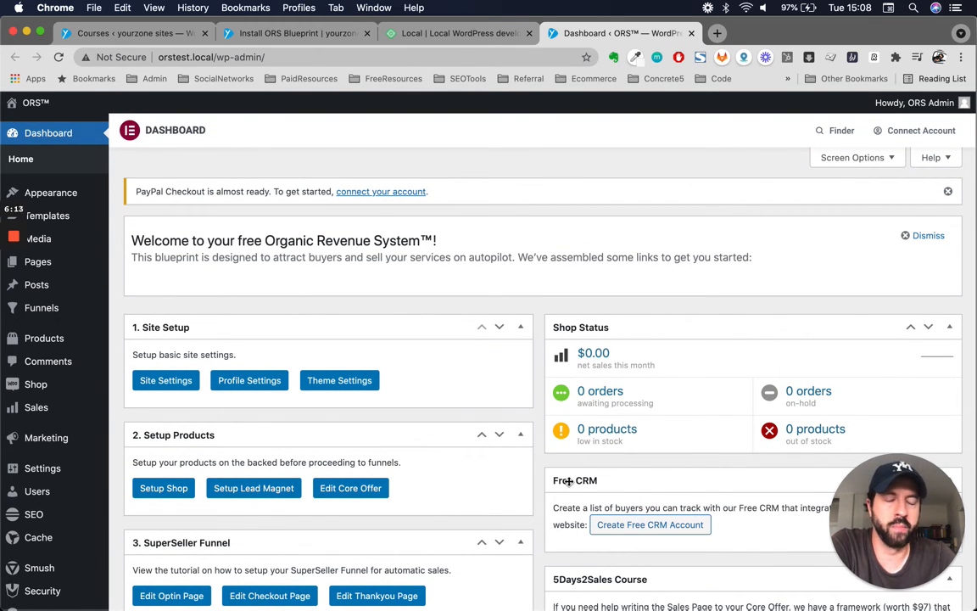
pyautogui.scroll(-2, 568, 480)
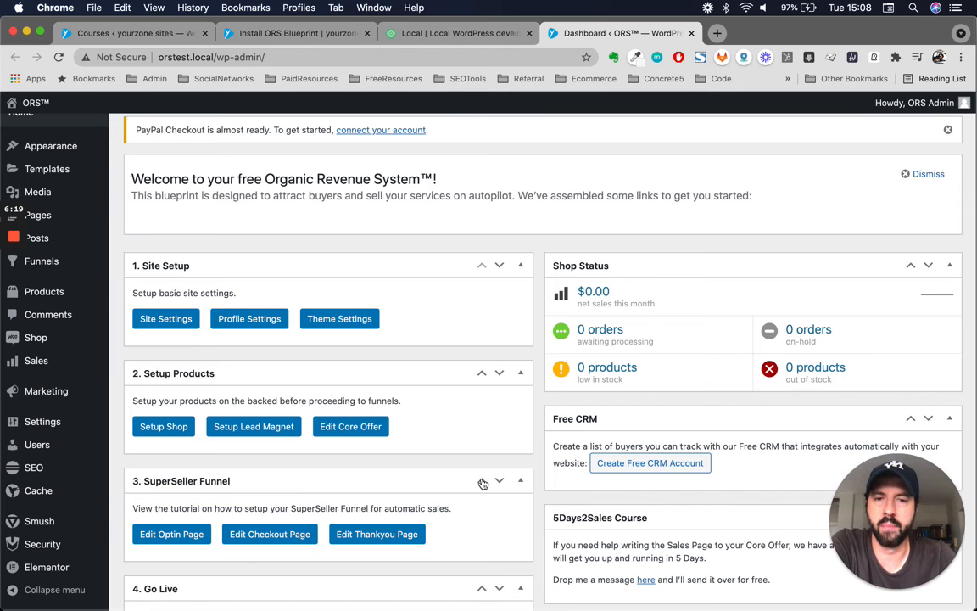
pyautogui.scroll(-5, 481, 484)
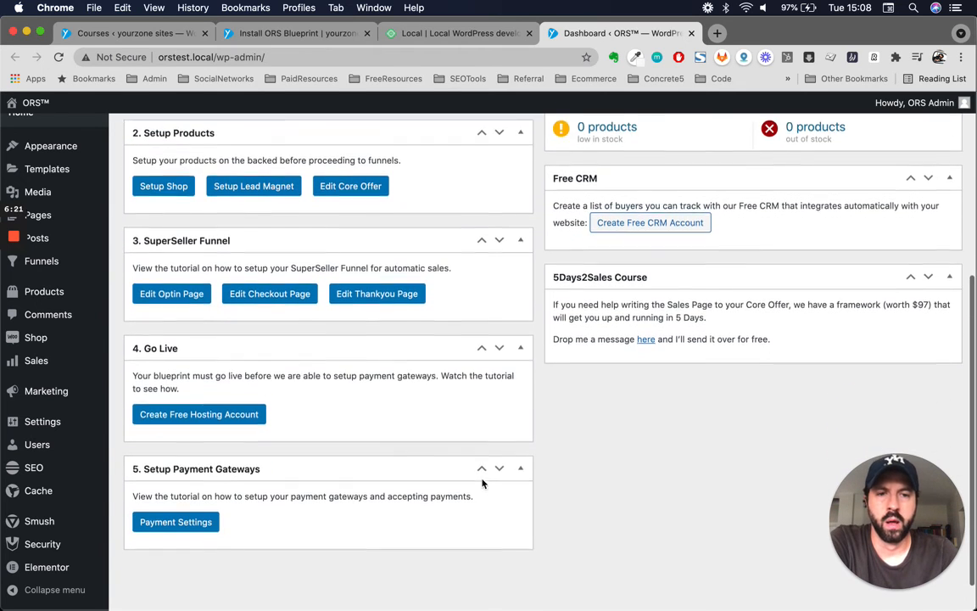
pyautogui.scroll(7, 482, 484)
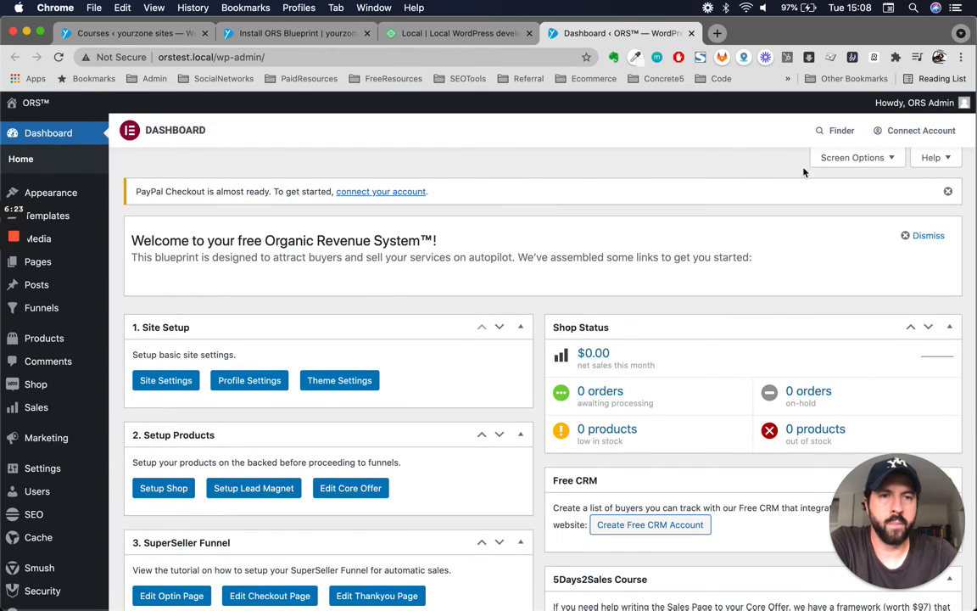
pyautogui.scroll(-5, 530, 370)
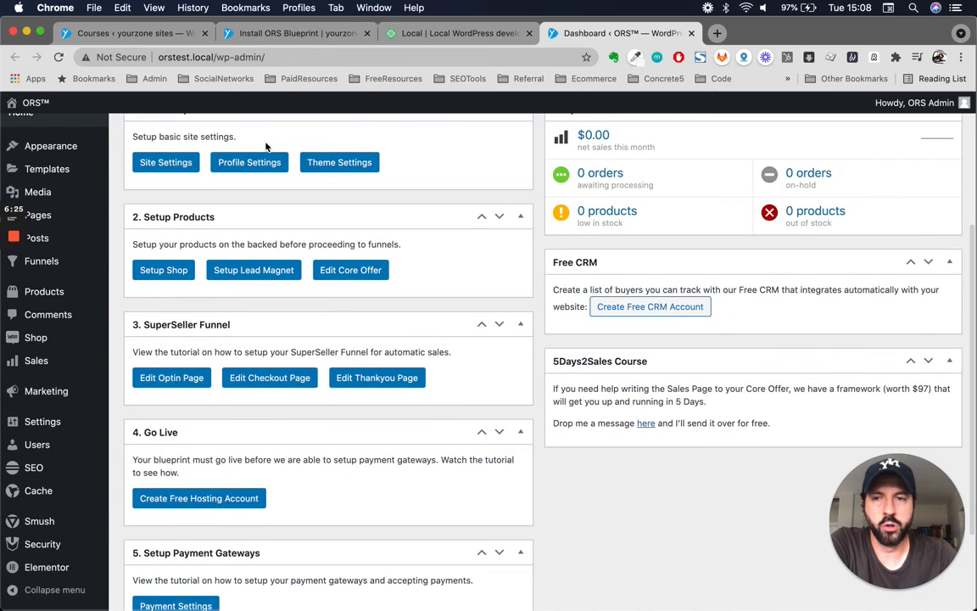
pyautogui.scroll(2, 265, 146)
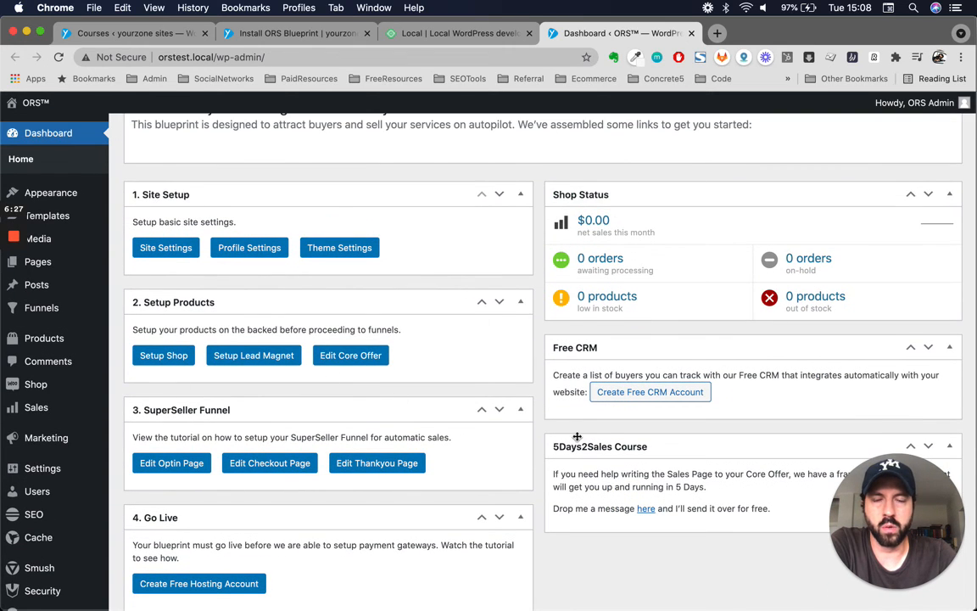
# Show the dashboard's Screen Options, review which screen elements can be shown or hidden, and collapse the options.
pyautogui.scroll(3, 577, 436)
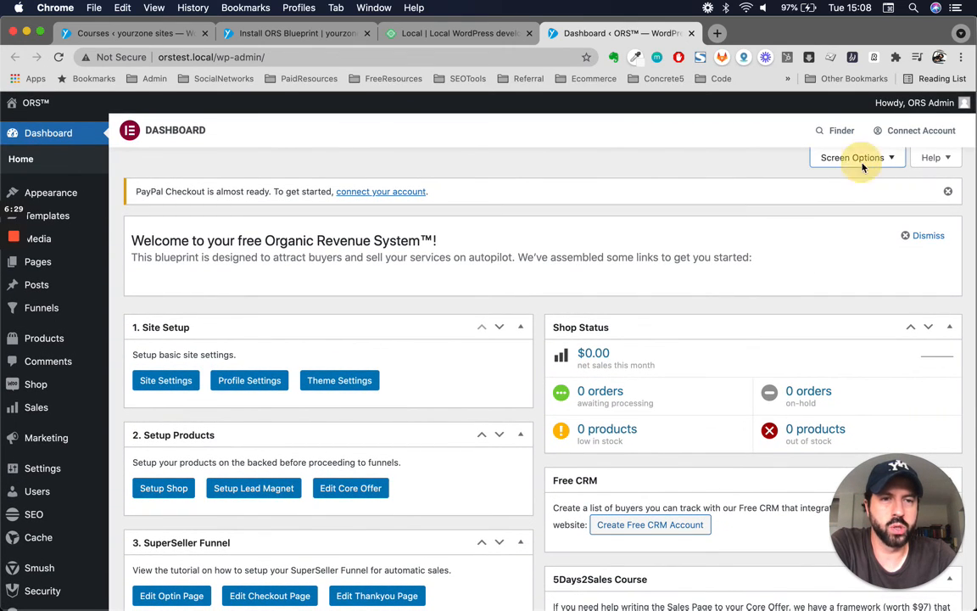
pyautogui.click(855, 157)
pyautogui.scroll(-1, 405, 267)
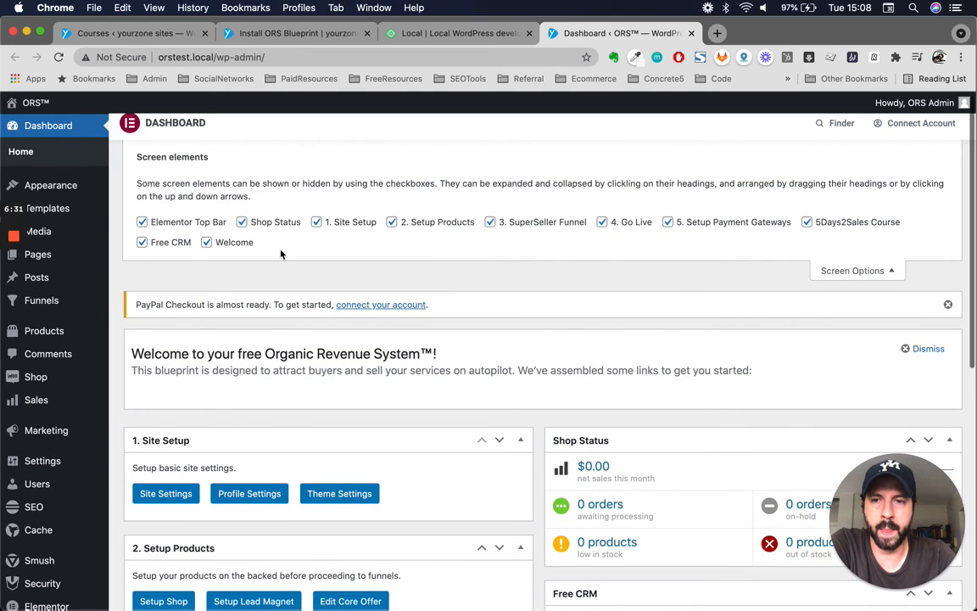
pyautogui.scroll(1, 765, 271)
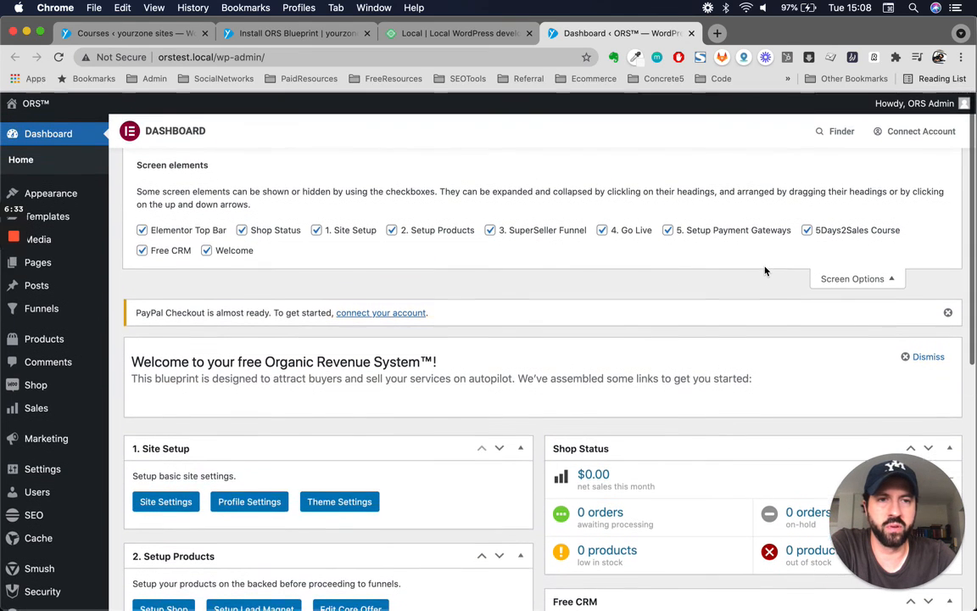
pyautogui.scroll(-3, 342, 285)
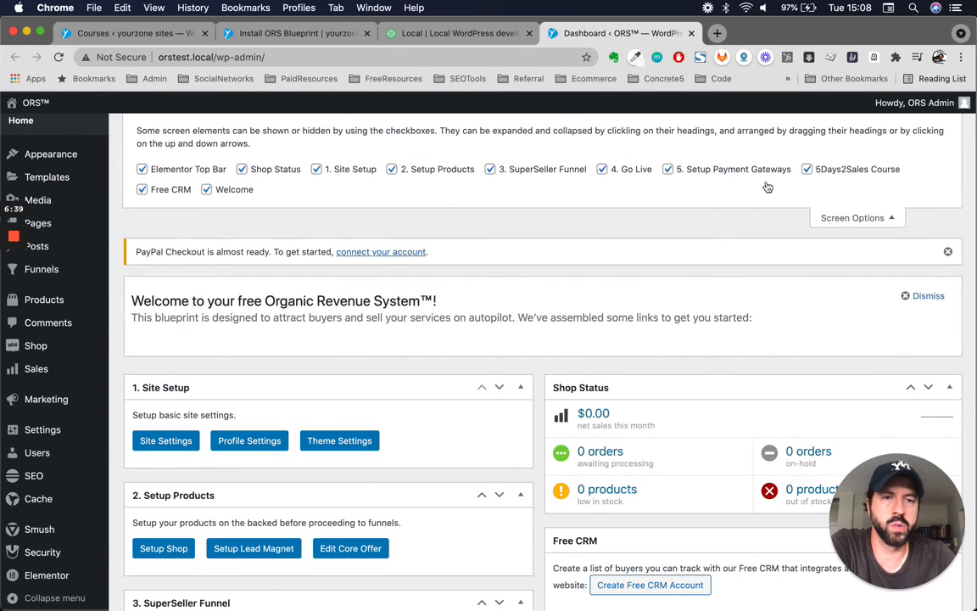
pyautogui.scroll(3, 768, 188)
pyautogui.scroll(-2, 882, 221)
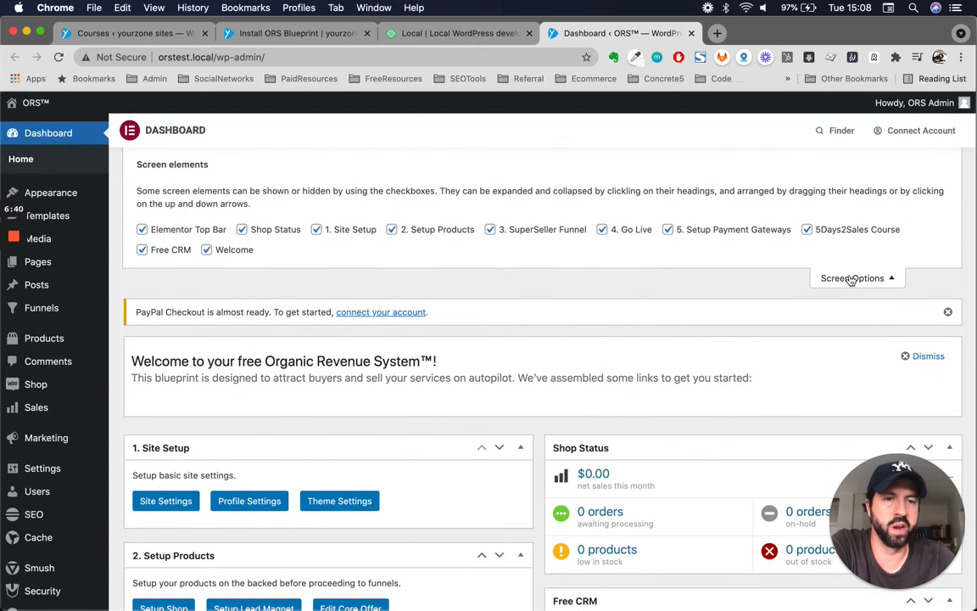
pyautogui.click(850, 220)
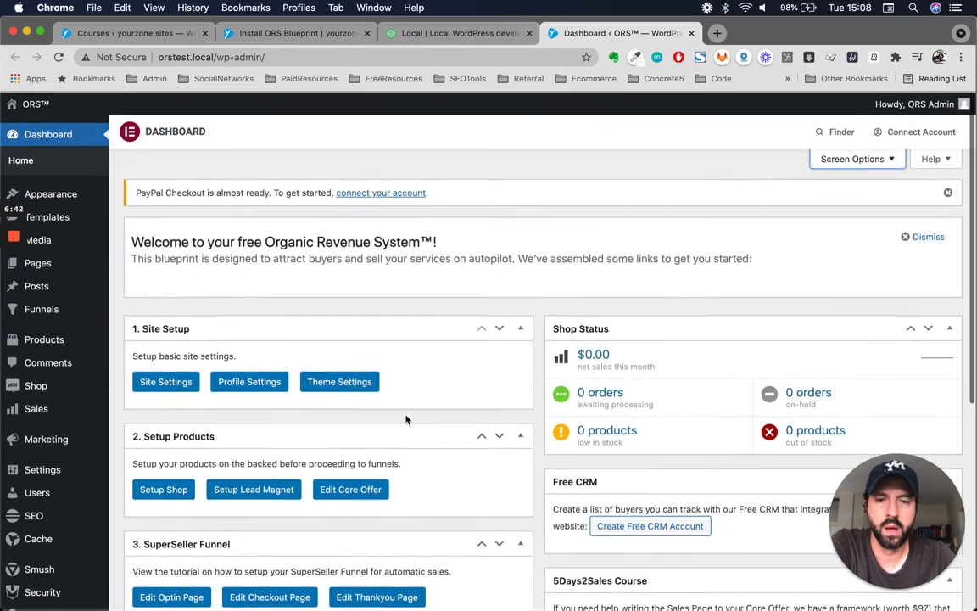
# Check the 5Days2Sales Course box with its message link and return to the dashboard's welcome section.
pyautogui.scroll(-5, 405, 419)
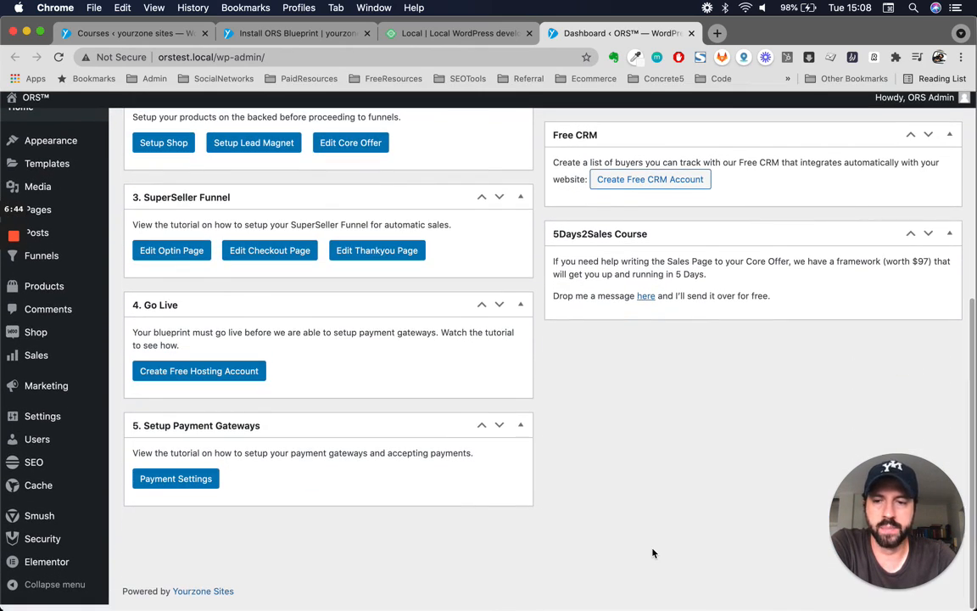
pyautogui.scroll(4, 653, 553)
pyautogui.scroll(-2, 648, 405)
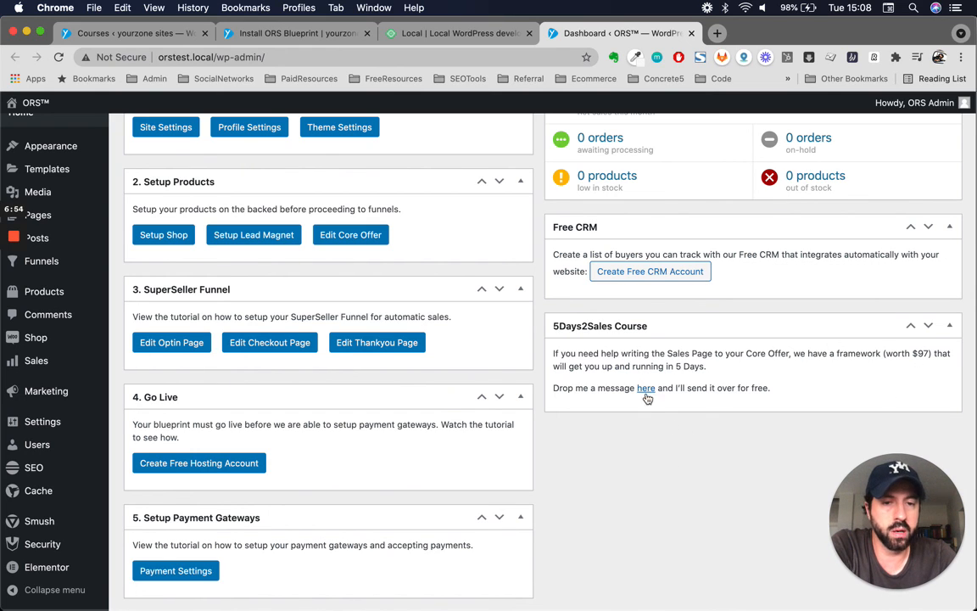
pyautogui.scroll(1, 640, 475)
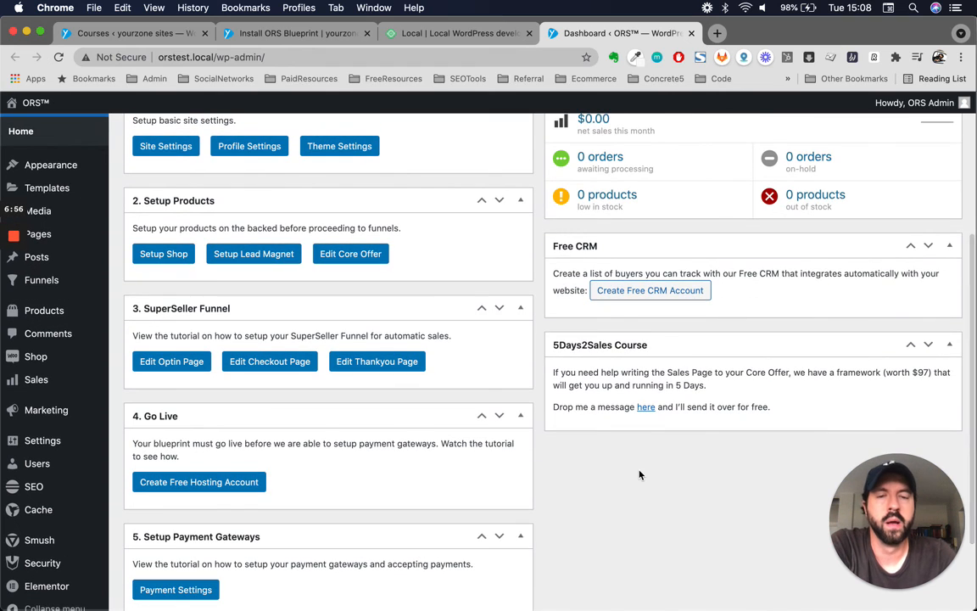
pyautogui.scroll(6, 639, 475)
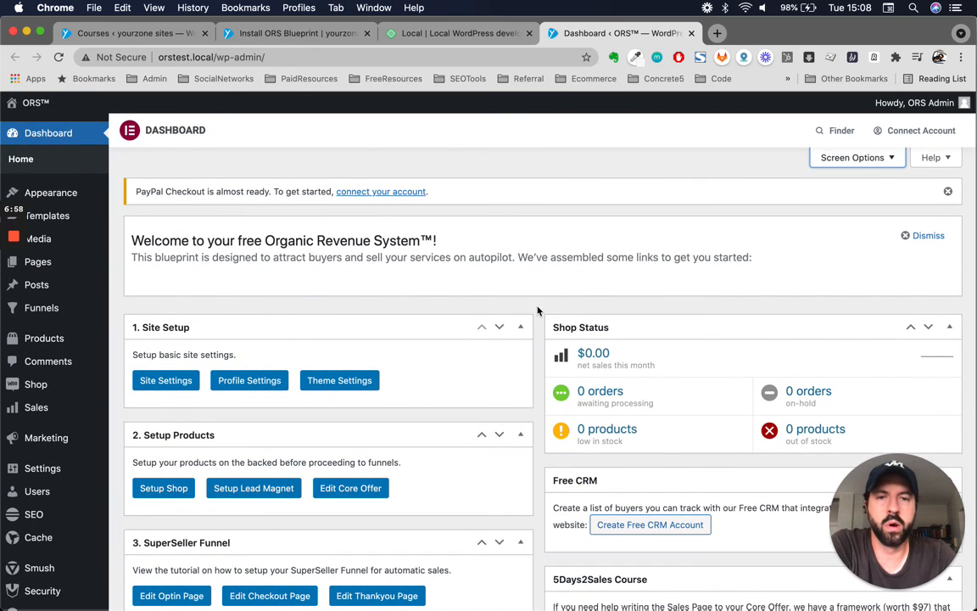
pyautogui.click(538, 311)
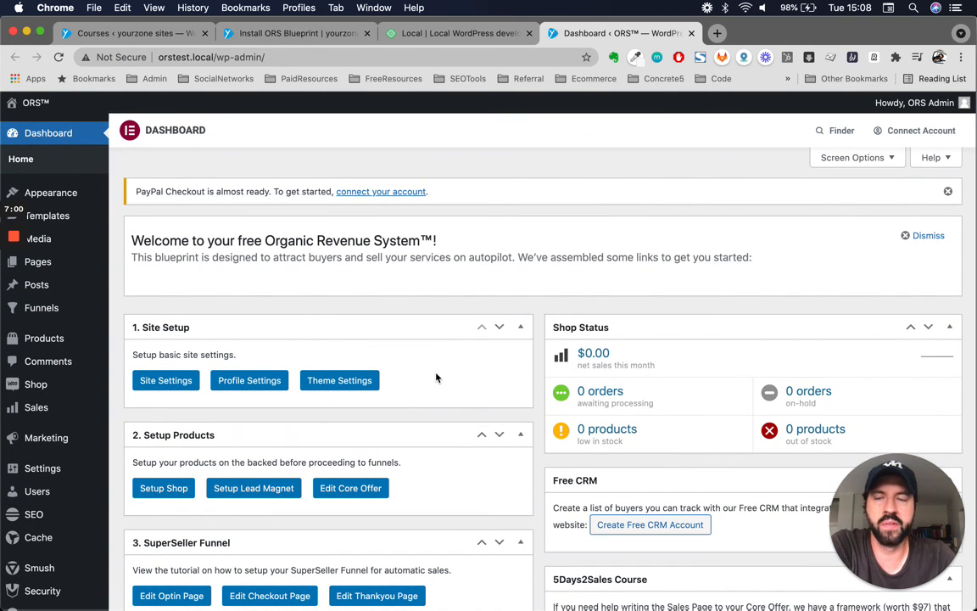